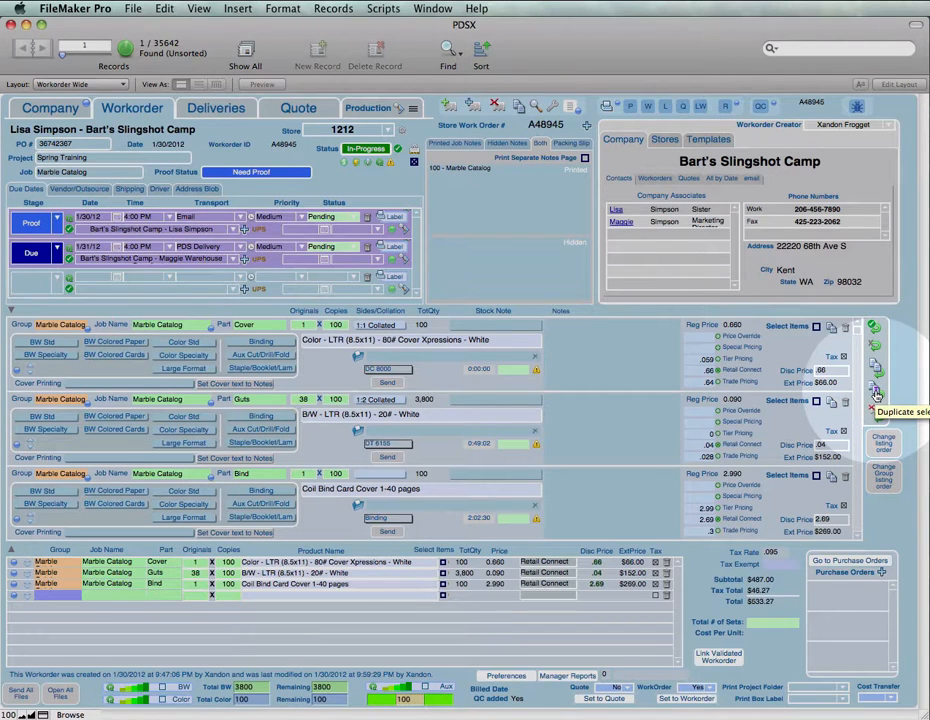
Step: Duplicate the Cover, Guts and Bind items of the Marble Catalog workorder to a template
left_click(876, 395)
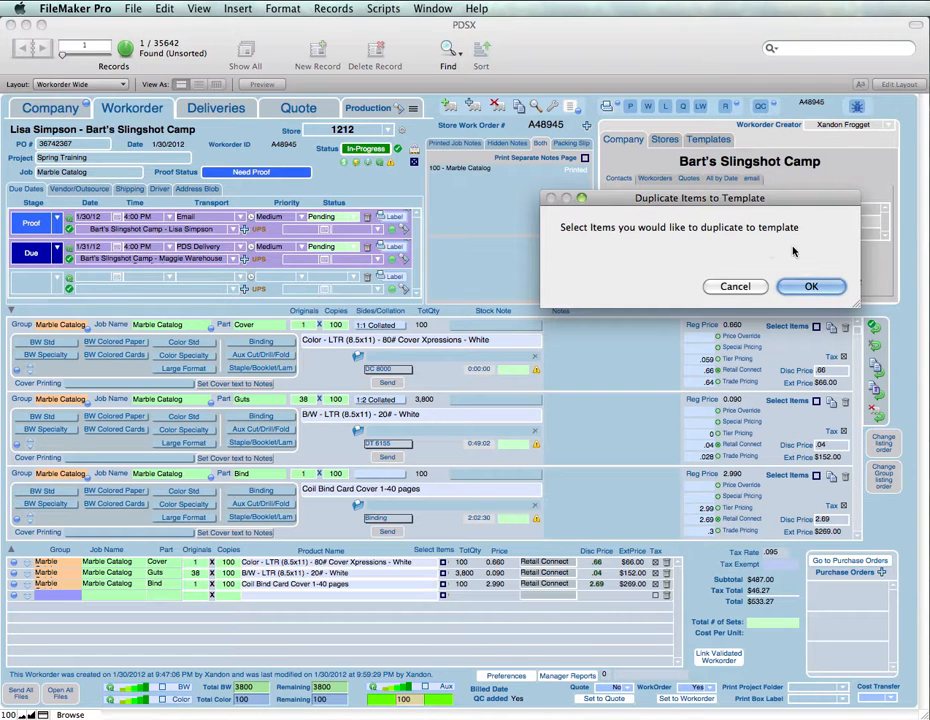
left_click(811, 286)
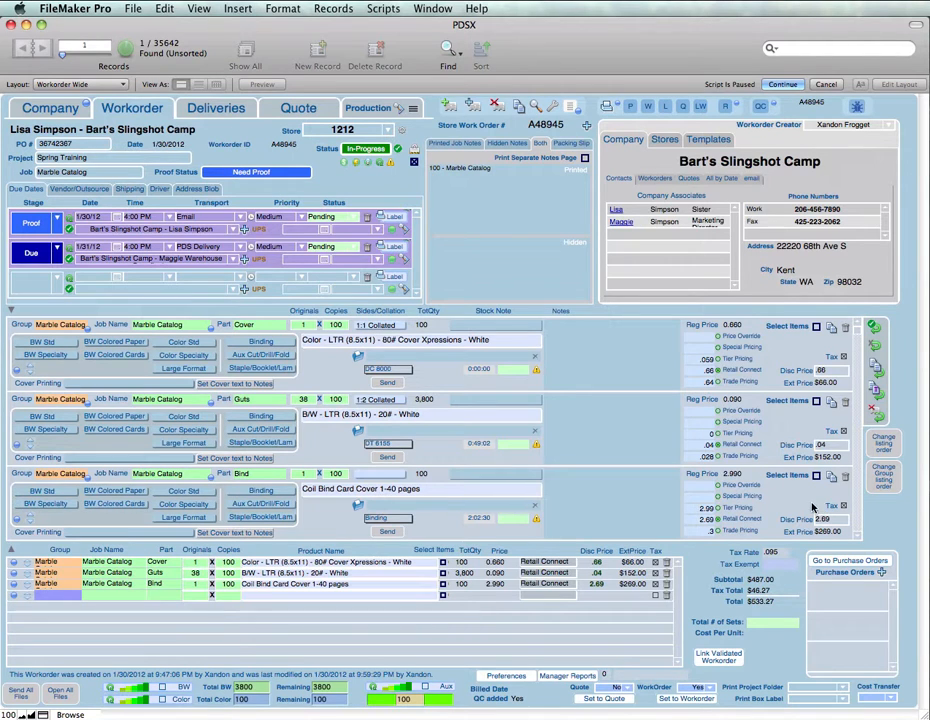
left_click(816, 328)
left_click(816, 401)
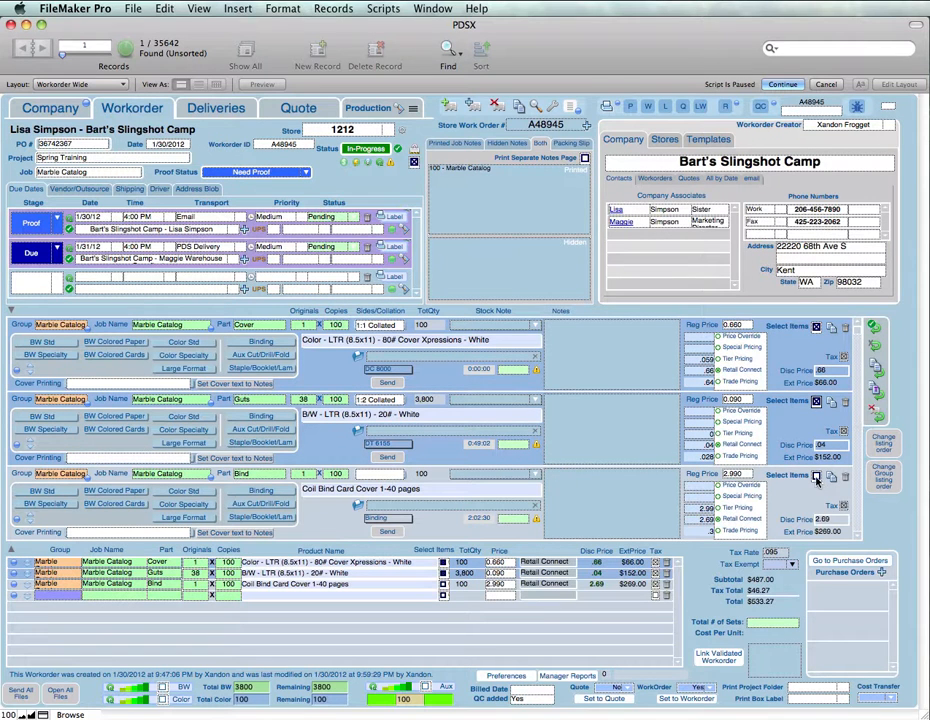
left_click(876, 329)
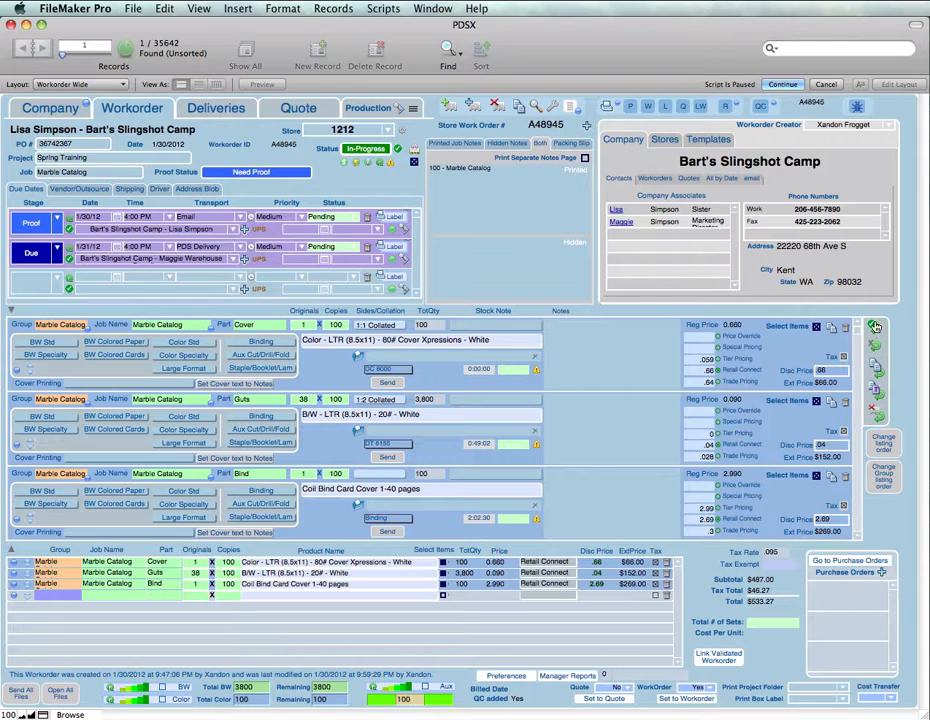
left_click(876, 327)
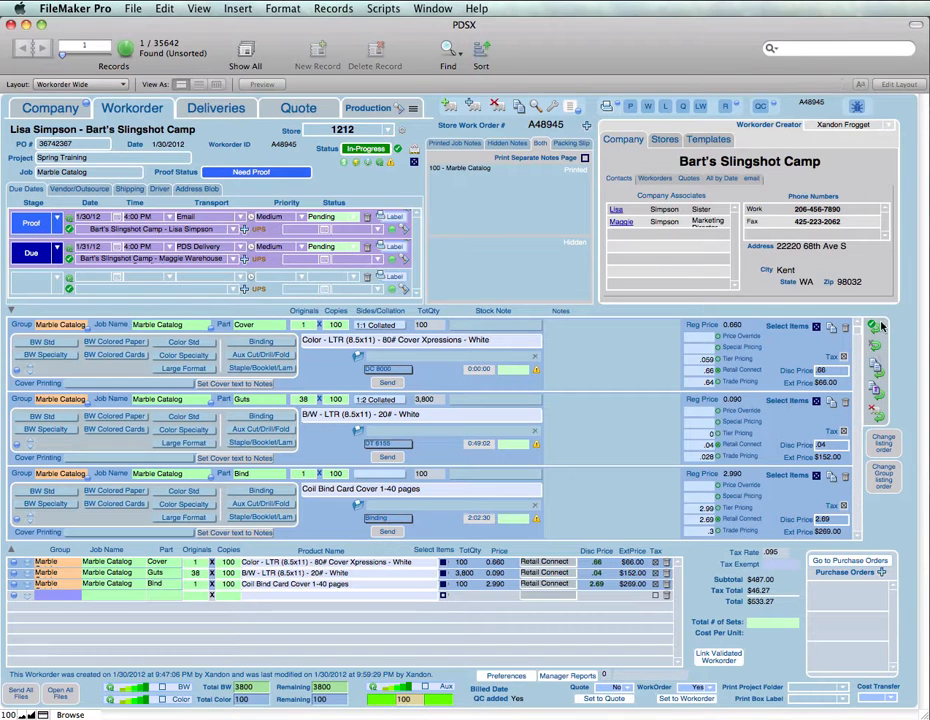
left_click(876, 329)
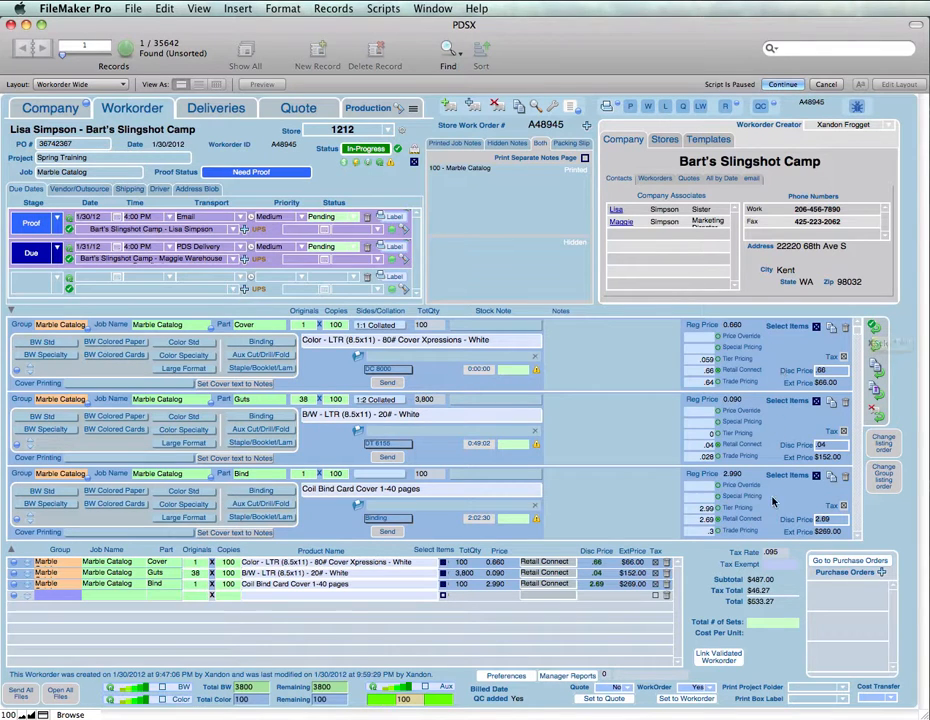
left_click(783, 86)
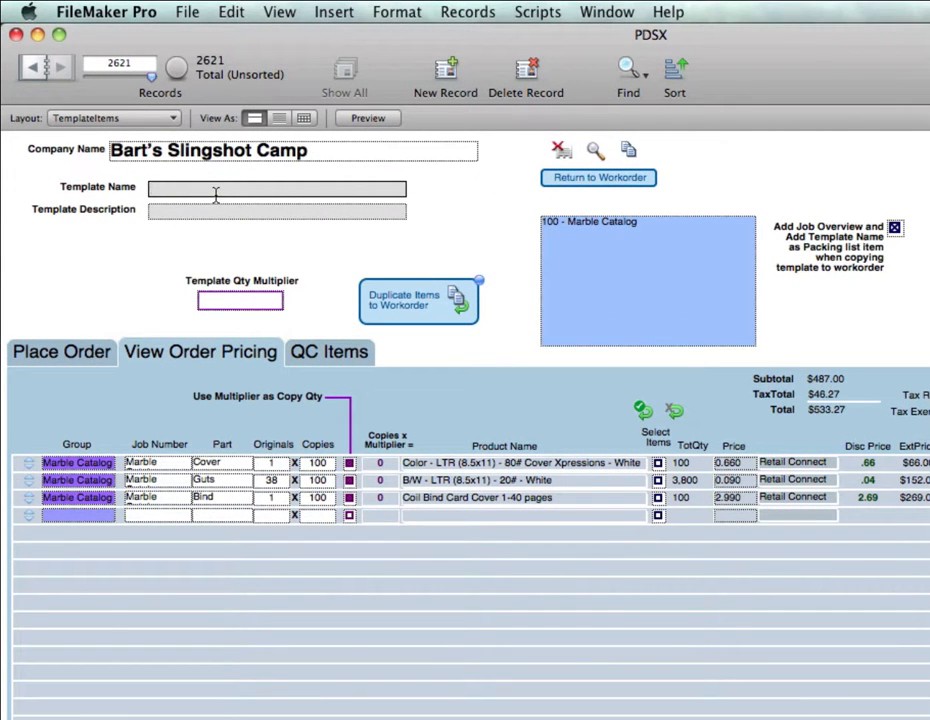
Step: Name the template Marble Catalog and replace its job overview text with Marble Catalog
type("Marble Catalog")
left_click(421, 242)
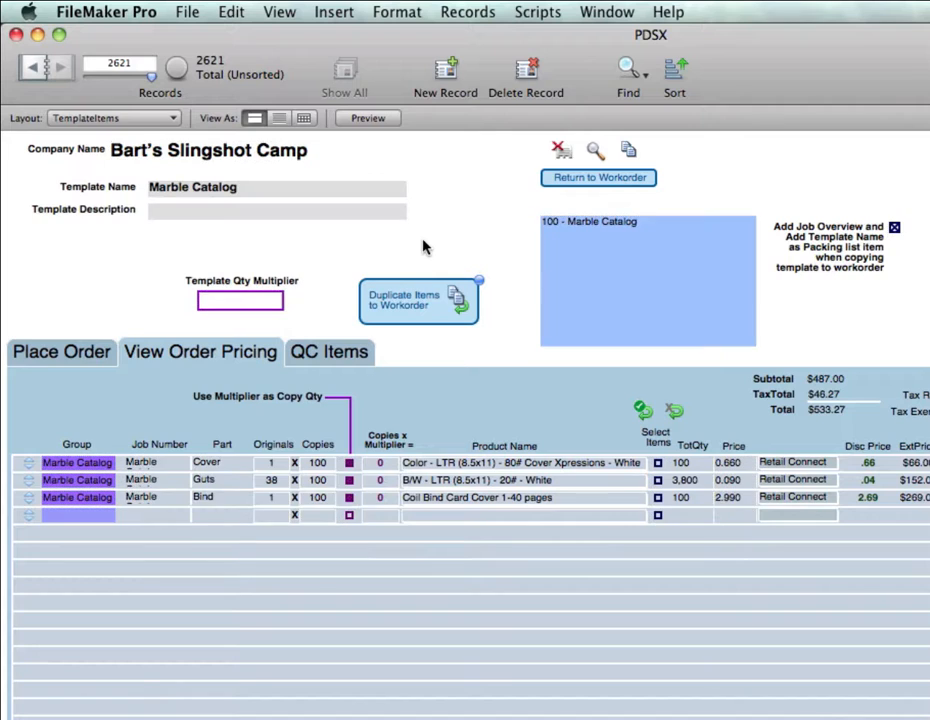
left_click(575, 245)
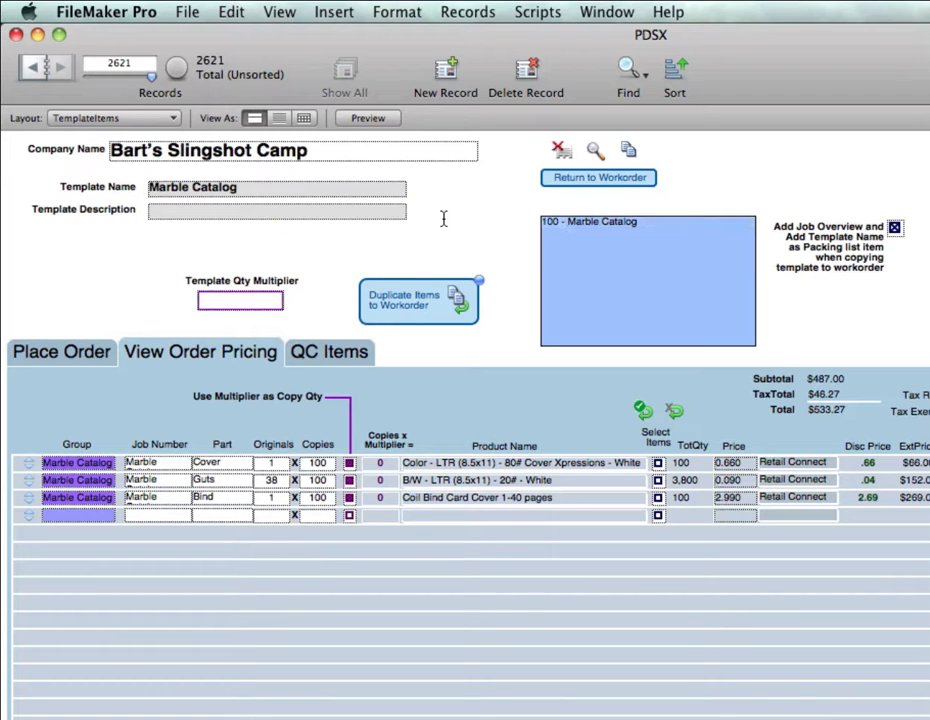
key("BackSpace")
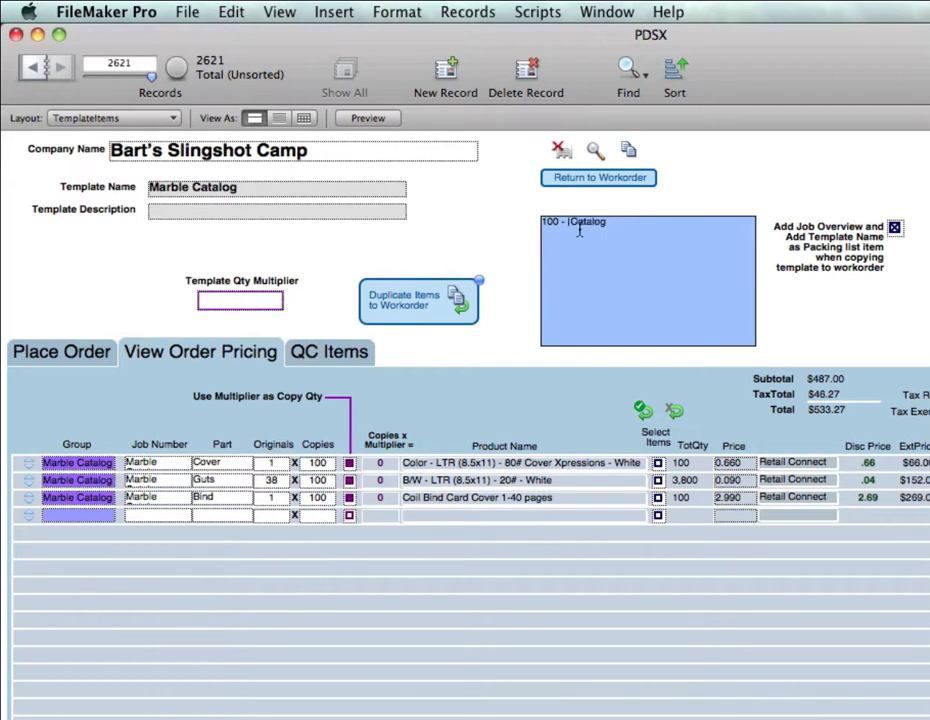
key("BackSpace")
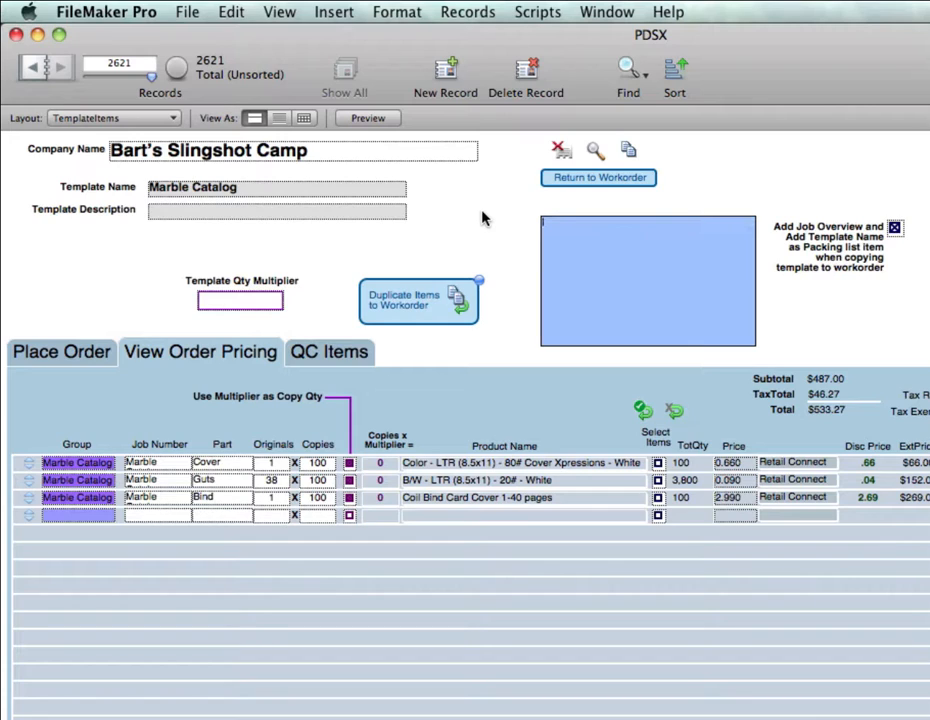
type("Marble Catalog")
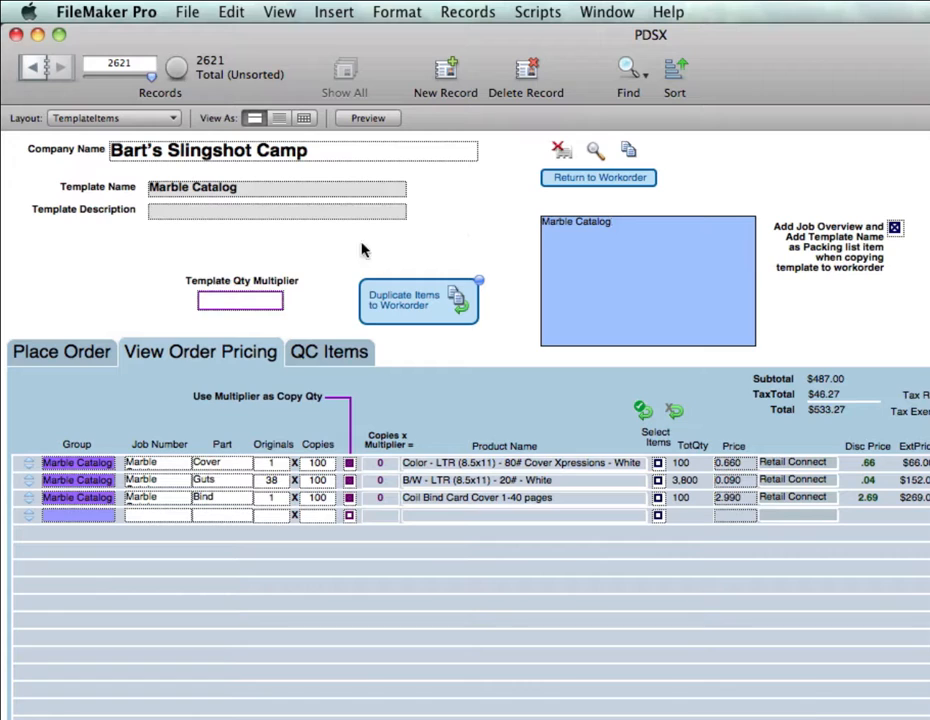
Step: Set the copies to 1 for the Cover, Guts and Bind items in the template
left_click(242, 303)
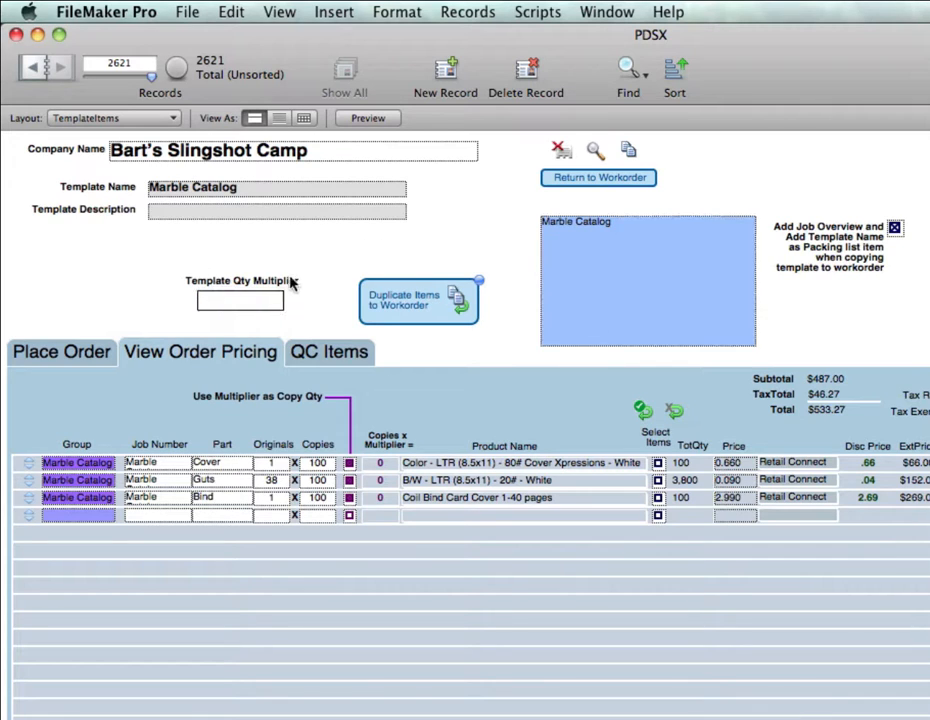
left_click(318, 297)
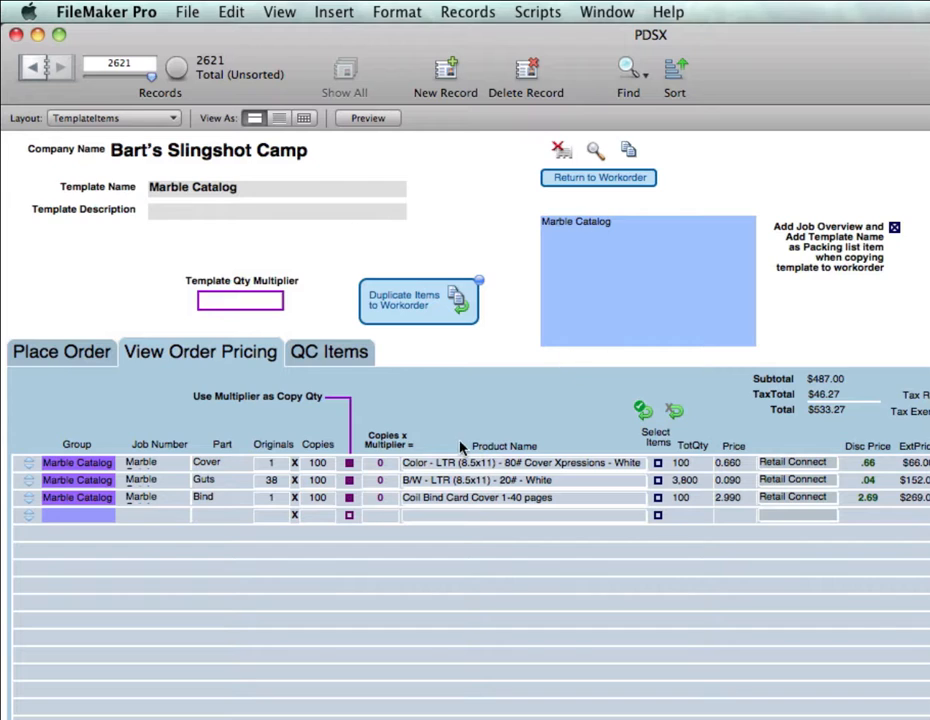
left_click(329, 466)
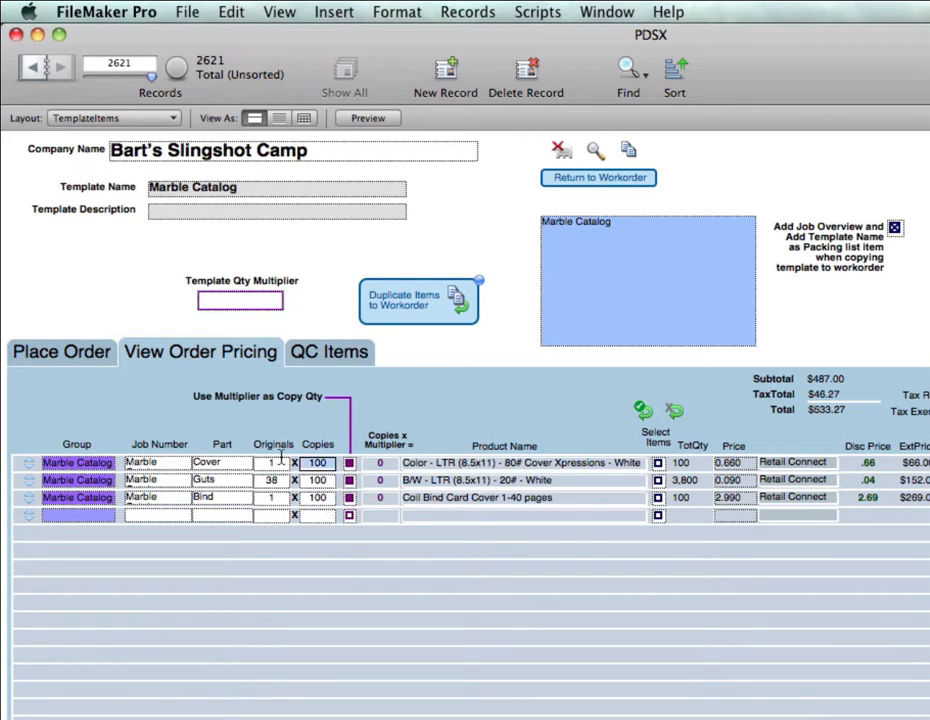
double_click(316, 464)
type("1")
double_click(322, 482)
type("1")
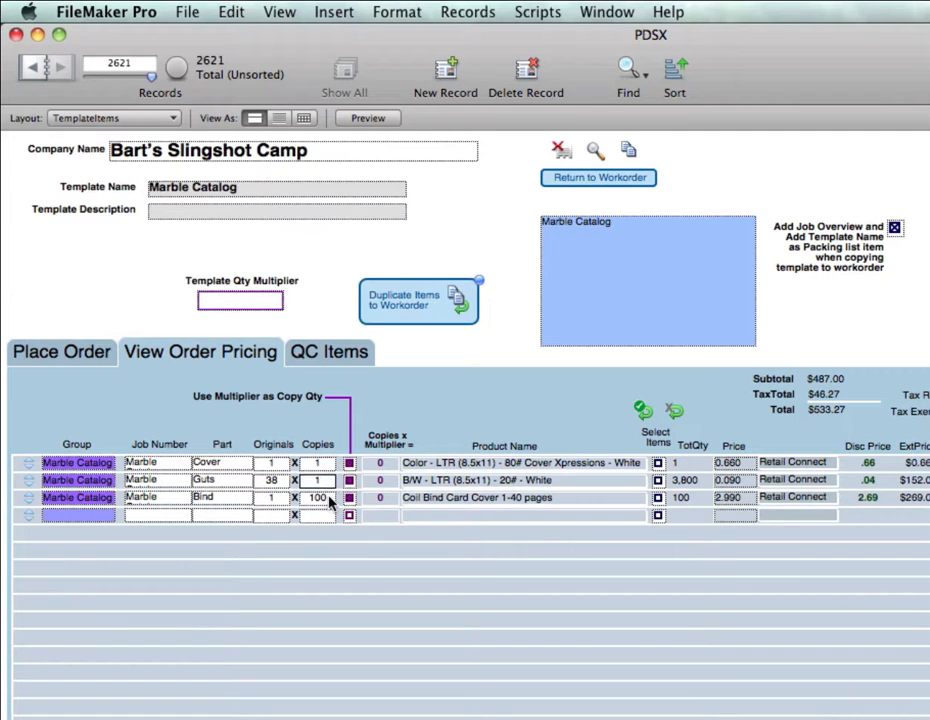
double_click(328, 498)
type("1")
left_click(336, 422)
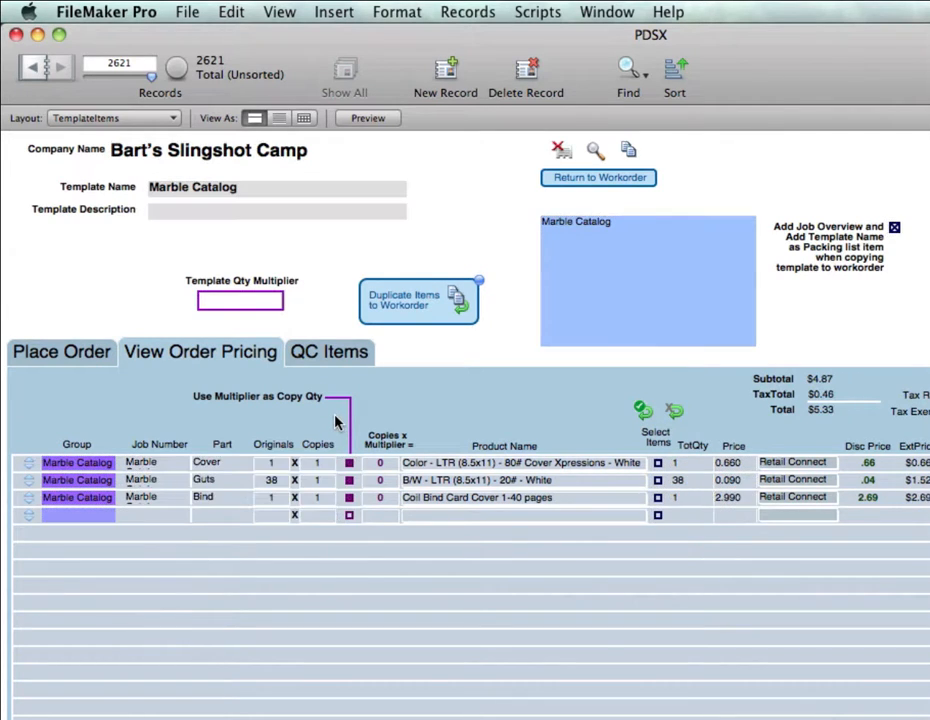
Step: Set the template quantity multiplier to 100 and leave the template description empty
left_click(243, 302)
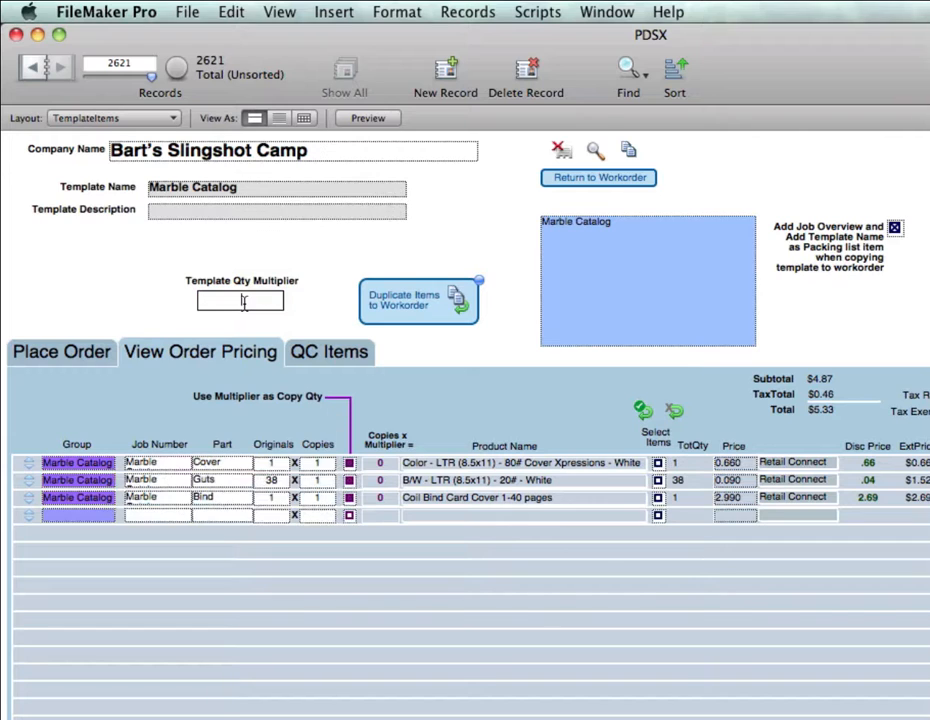
type("100")
left_click(328, 328)
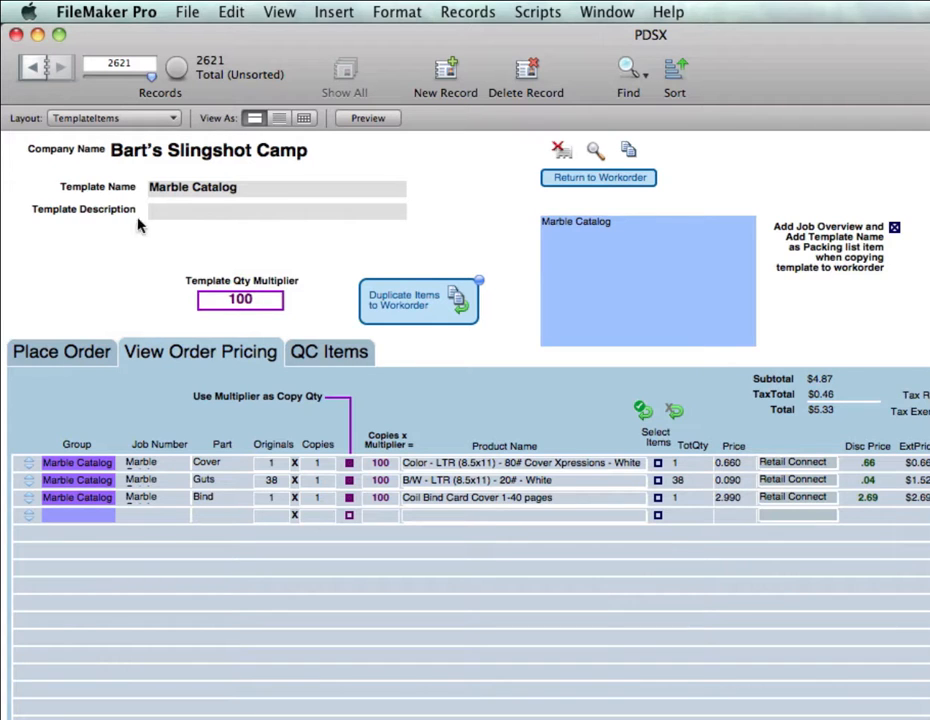
left_click(263, 211)
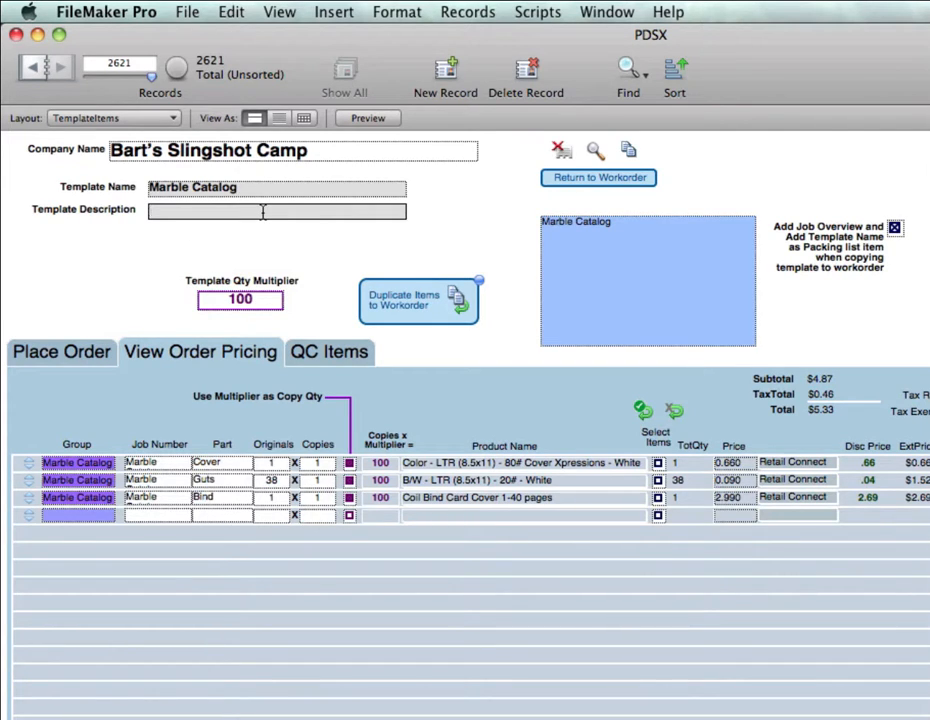
left_click(253, 251)
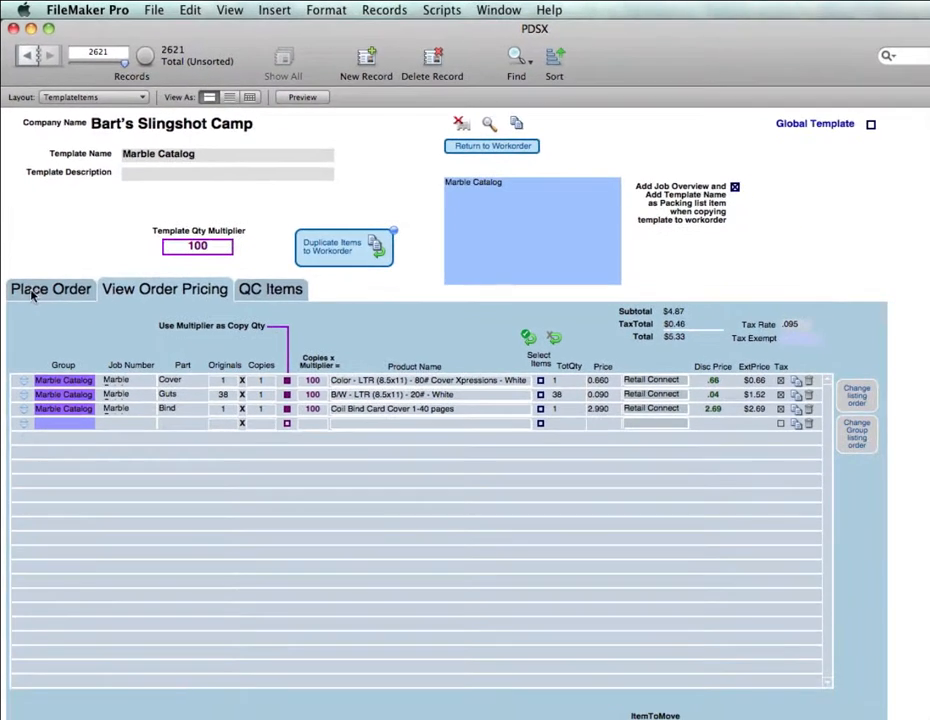
Step: Change the Guts item's product in the template's order placement view to B/W - LTR (8.5x11) - 24# - White
left_click(33, 314)
left_click(156, 315)
left_click(282, 291)
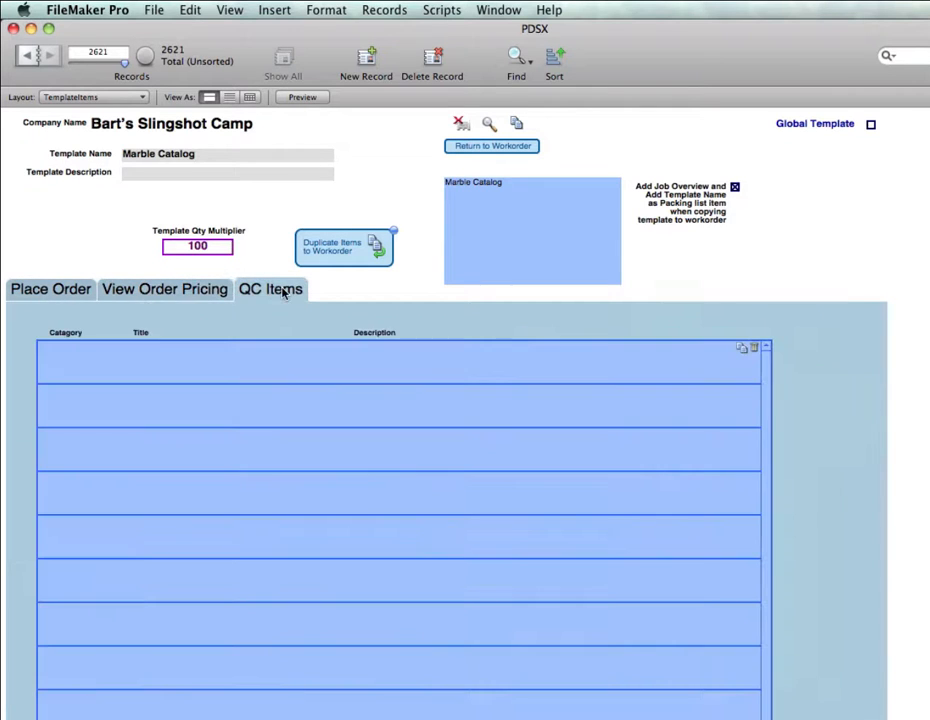
left_click(48, 292)
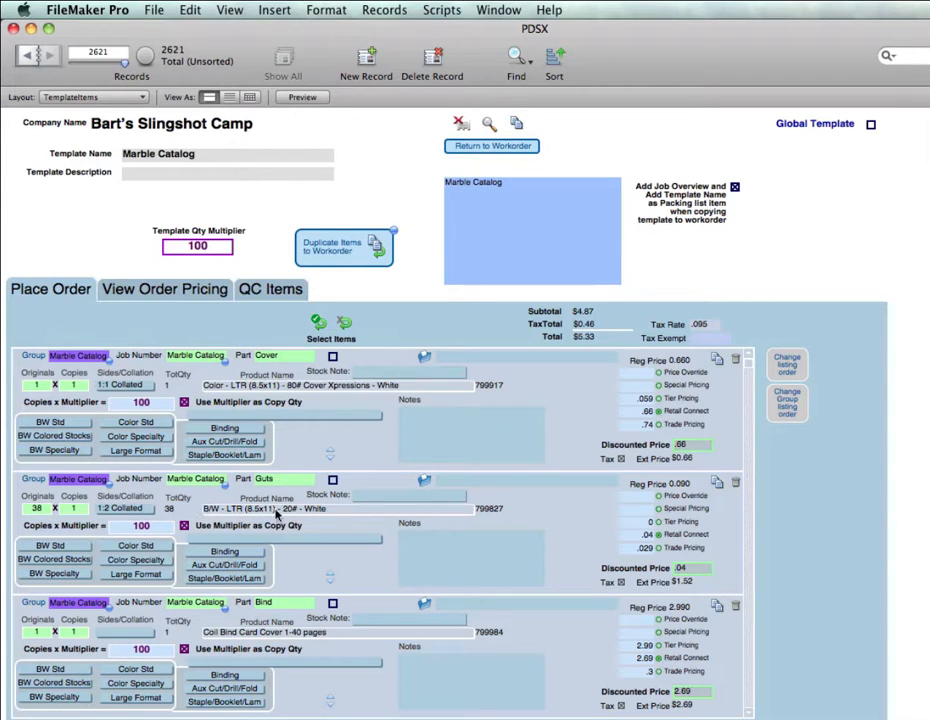
left_click(64, 549)
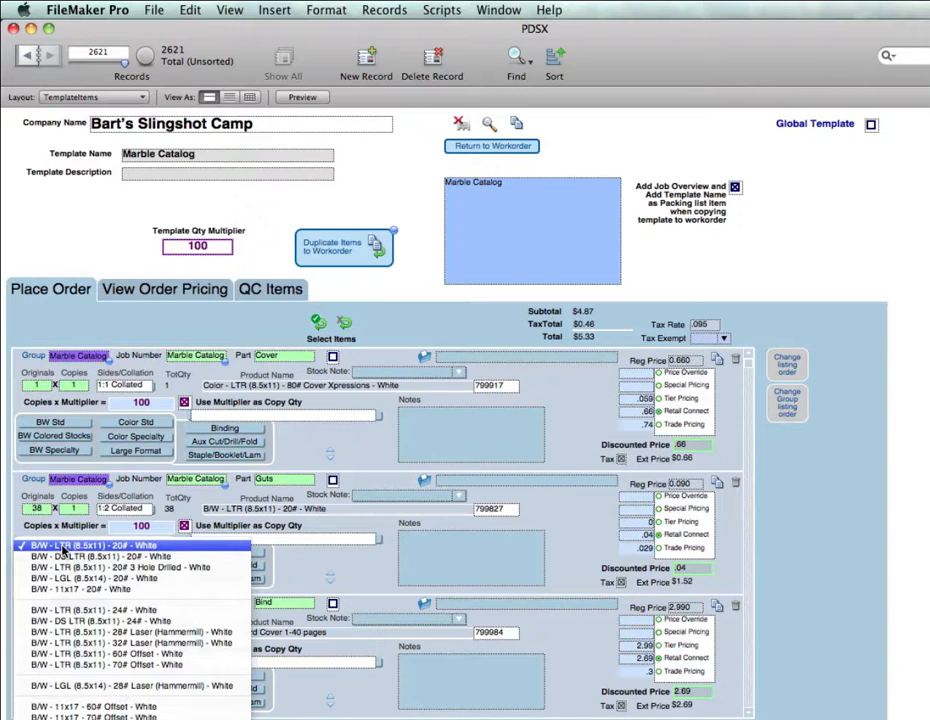
left_click(80, 611)
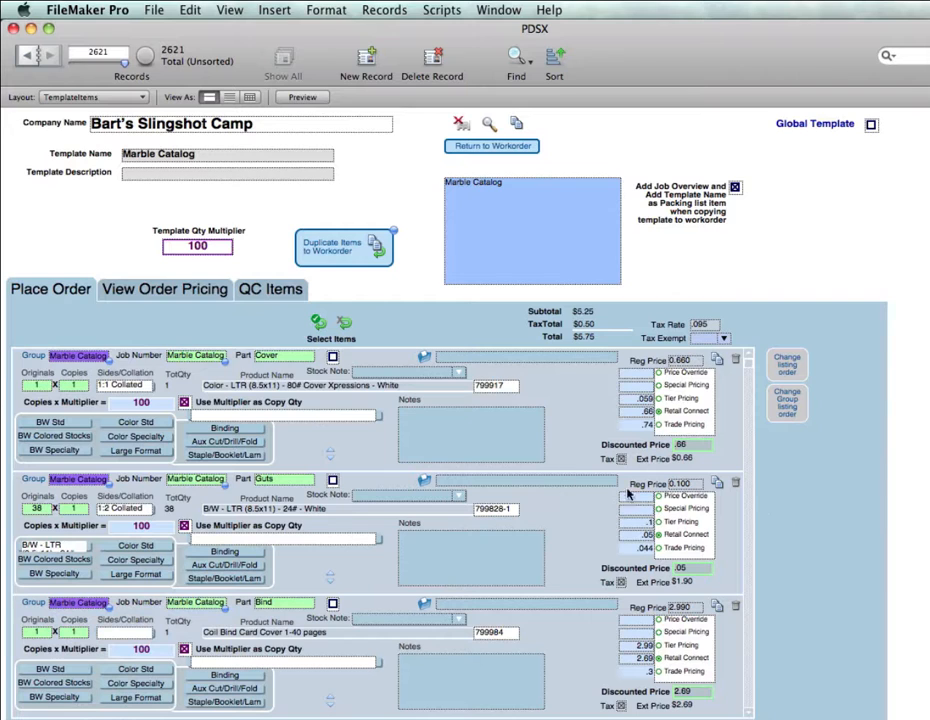
left_click(773, 493)
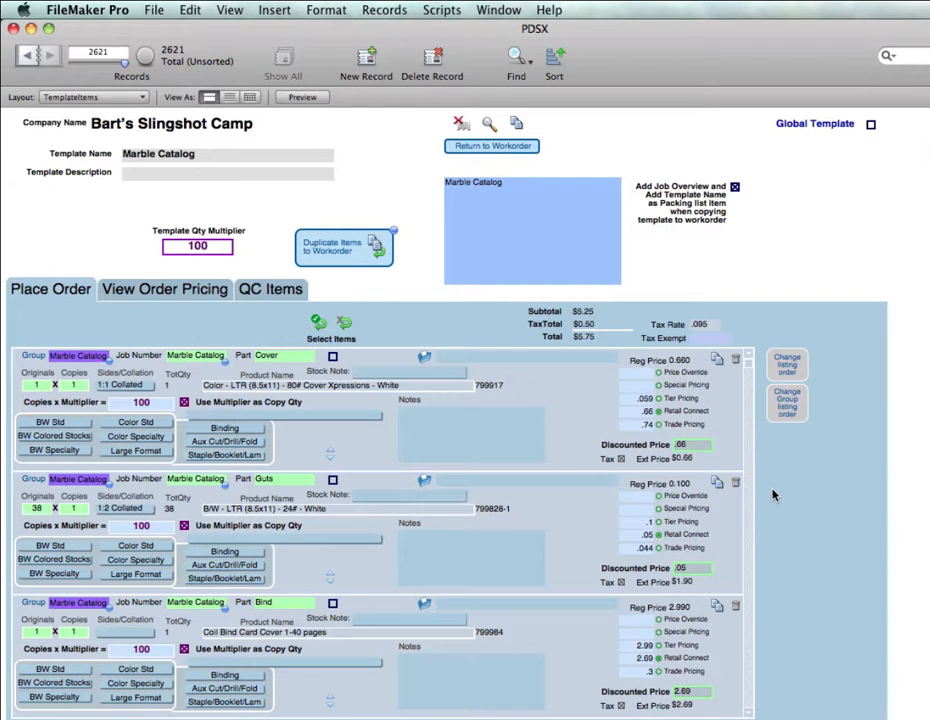
left_click(439, 560)
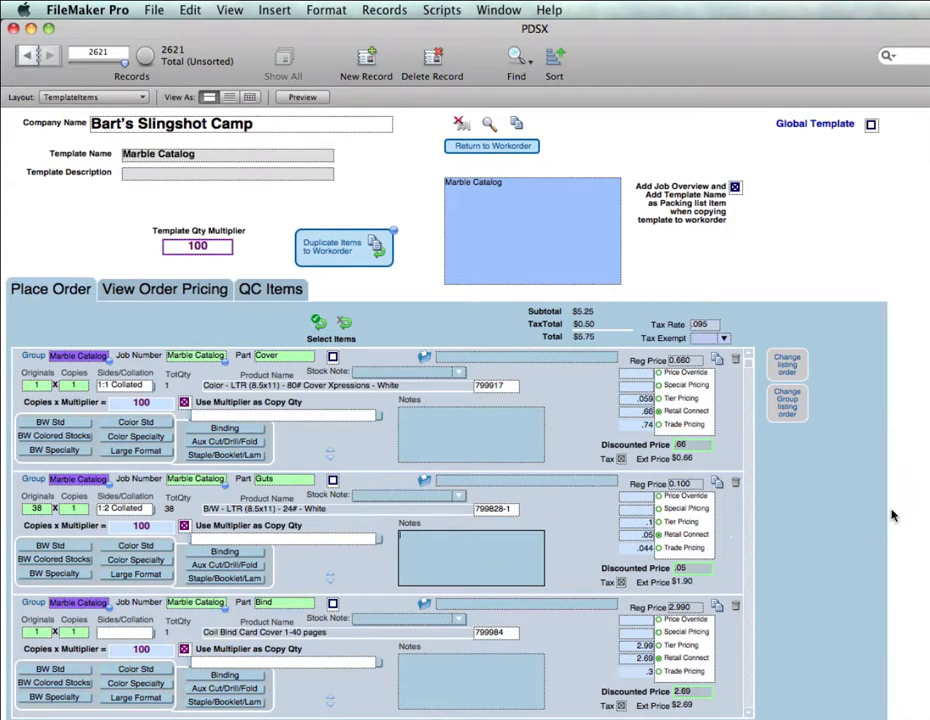
left_click(810, 541)
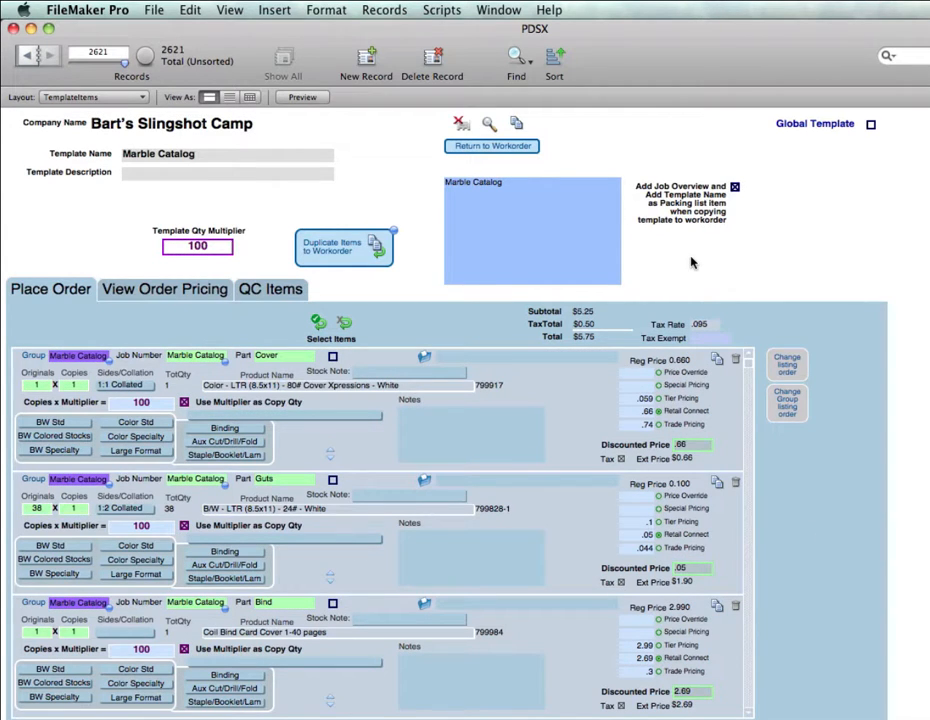
Step: Return from the template to the workorder and create a new production center workorder for Bart's Slingshot Camp
left_click(220, 289)
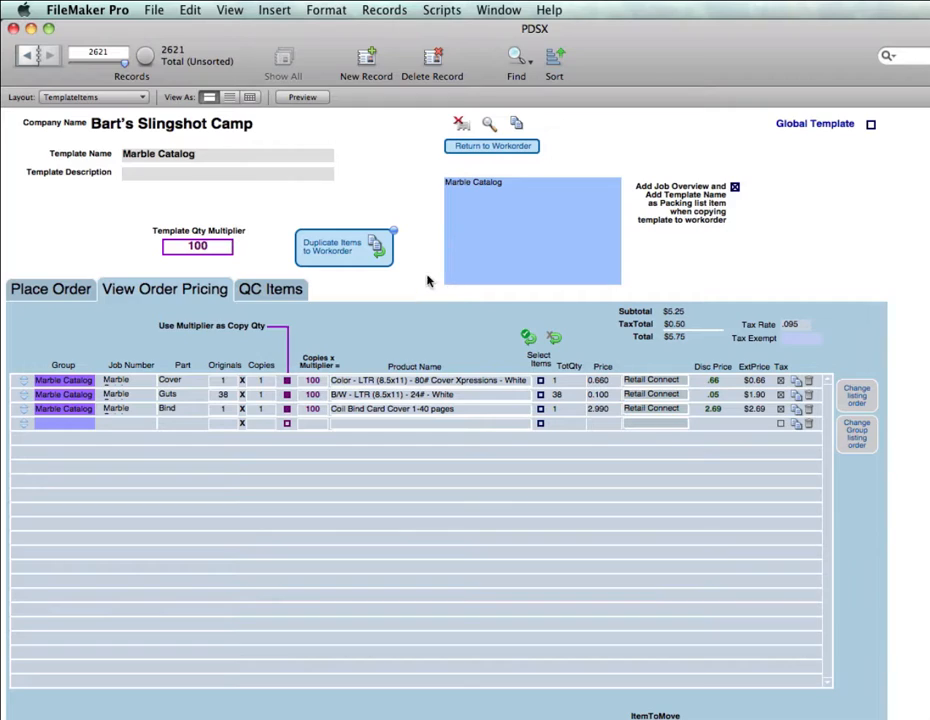
left_click(489, 148)
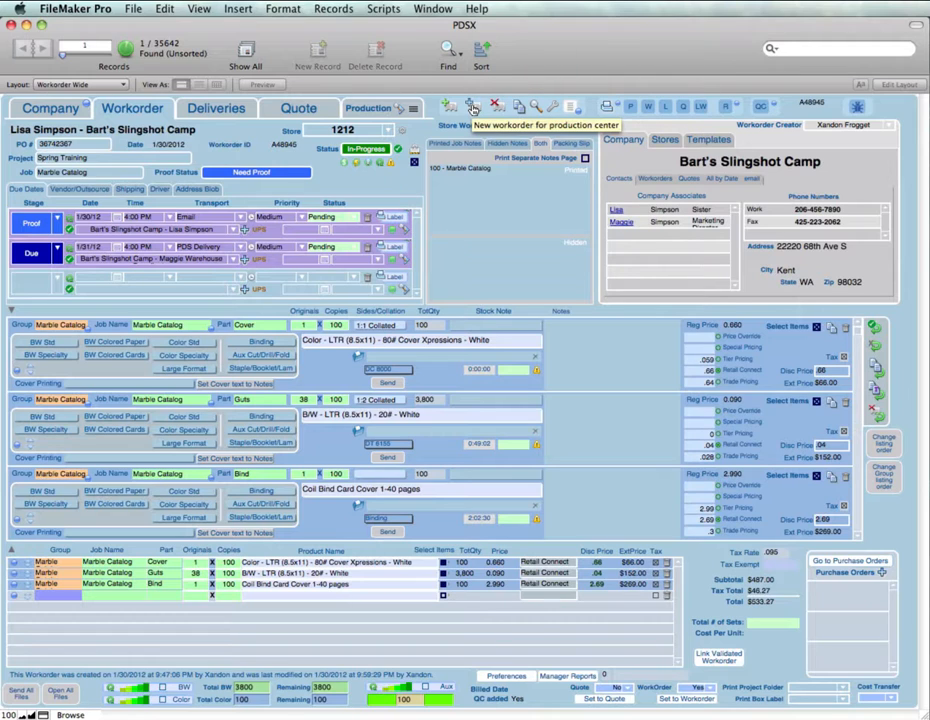
left_click(473, 109)
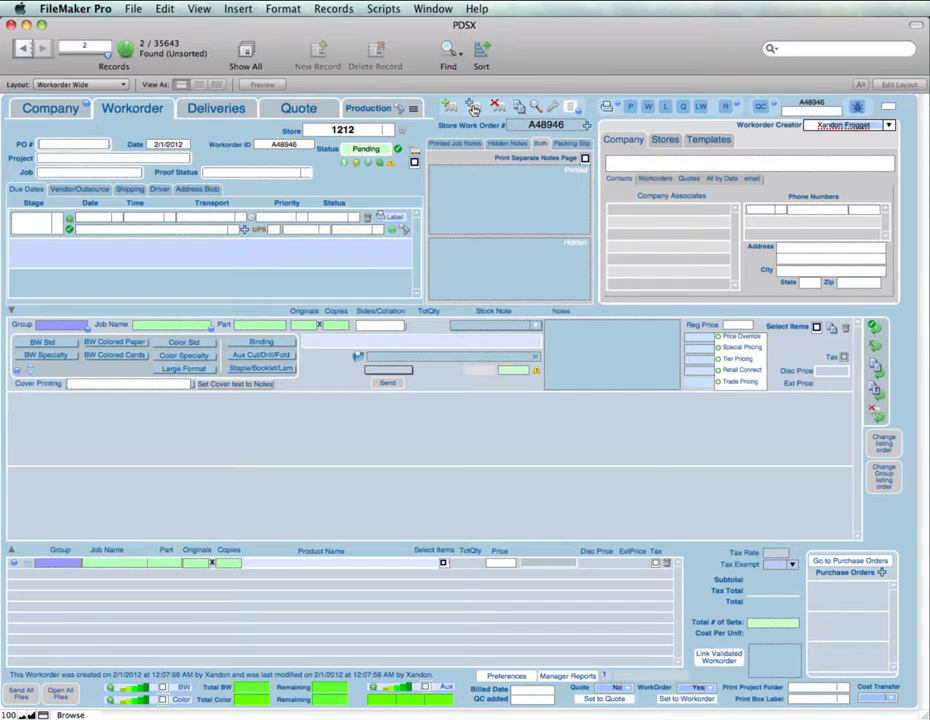
type("Bart's Slingshot Camp")
key("Return")
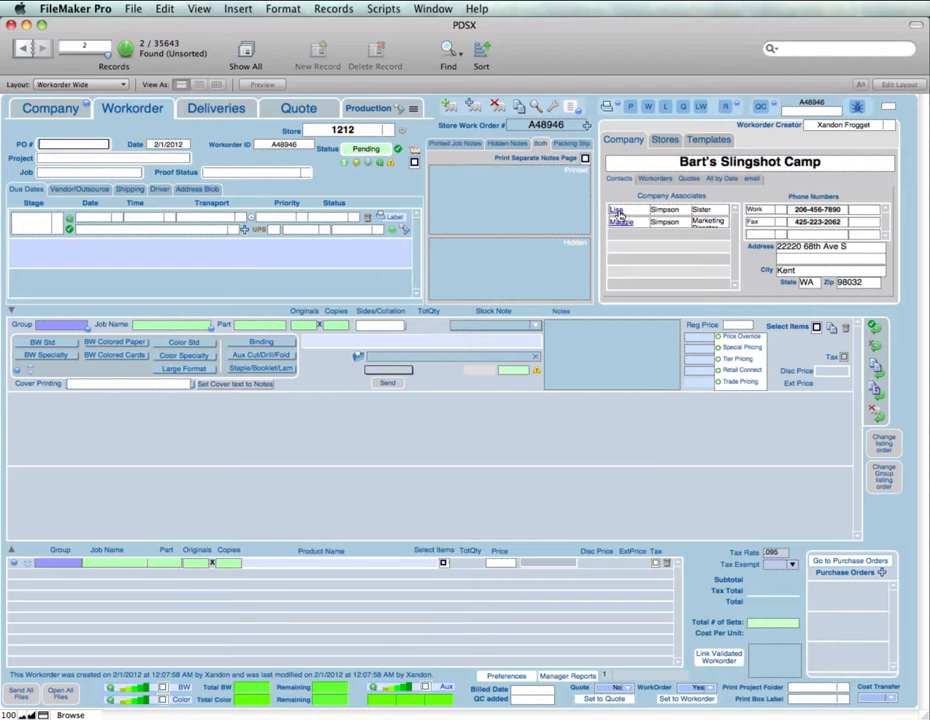
Step: Assign the first listed company associate to the workorder, enter its PO number, and fill in project Spring Training and job Marble Catalog
left_click(617, 212)
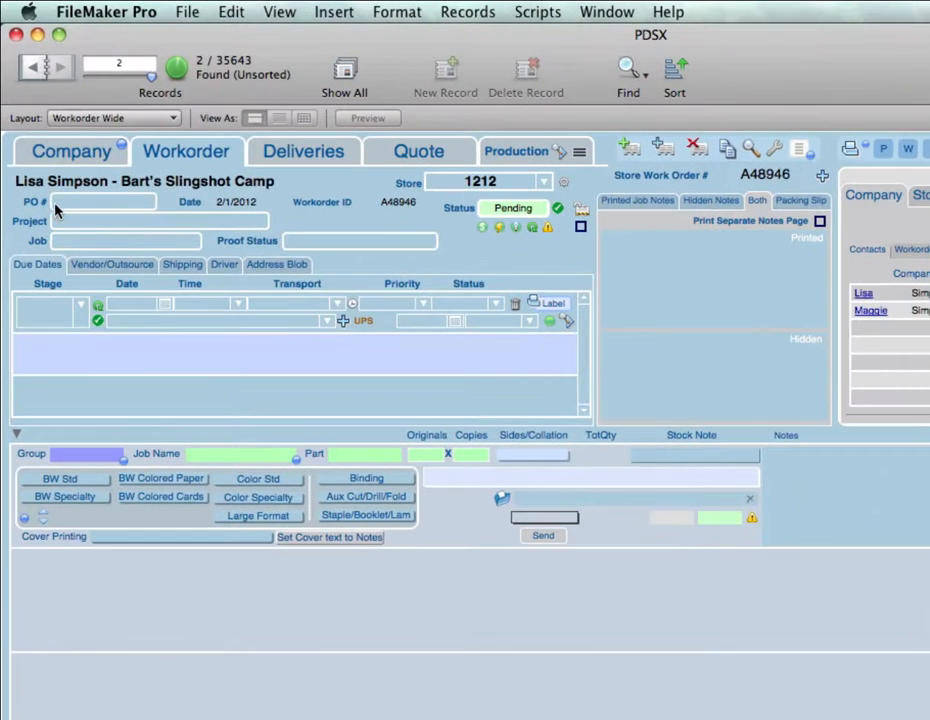
type("21736")
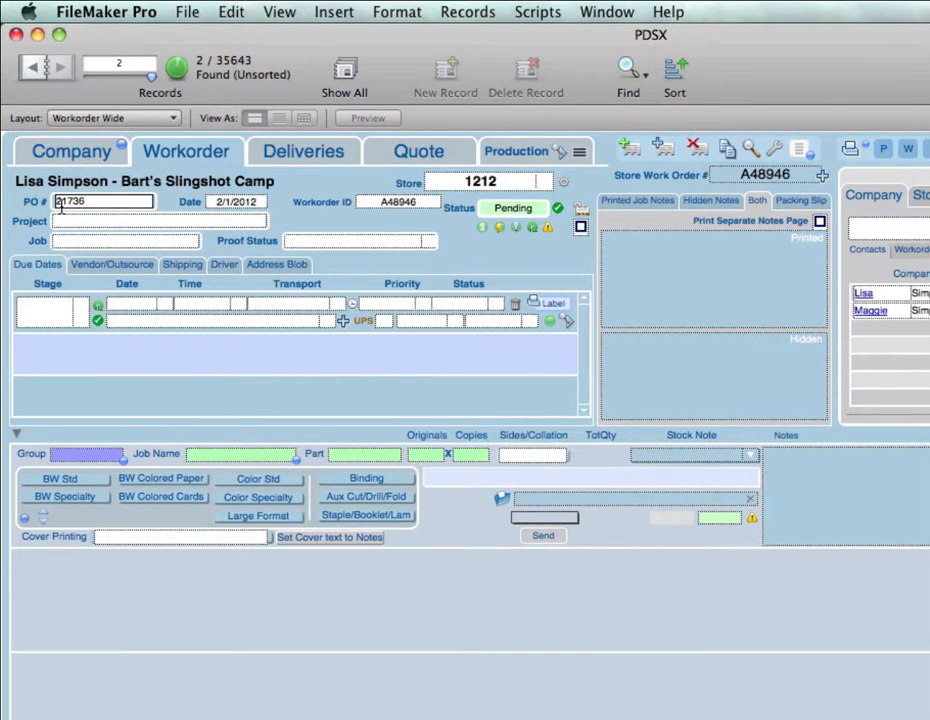
key("Tab")
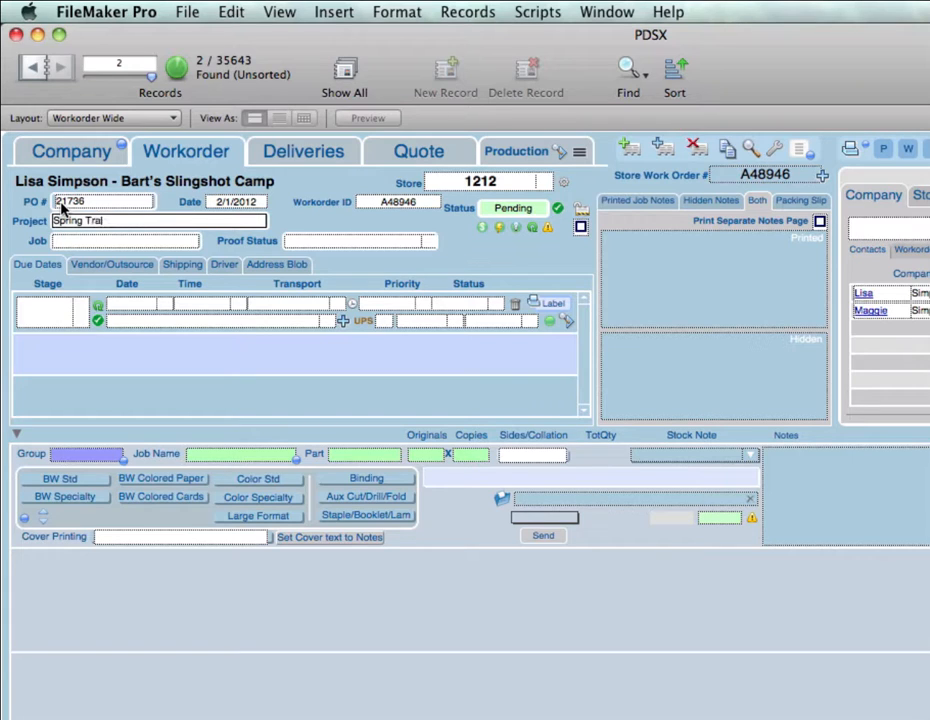
key("Tab")
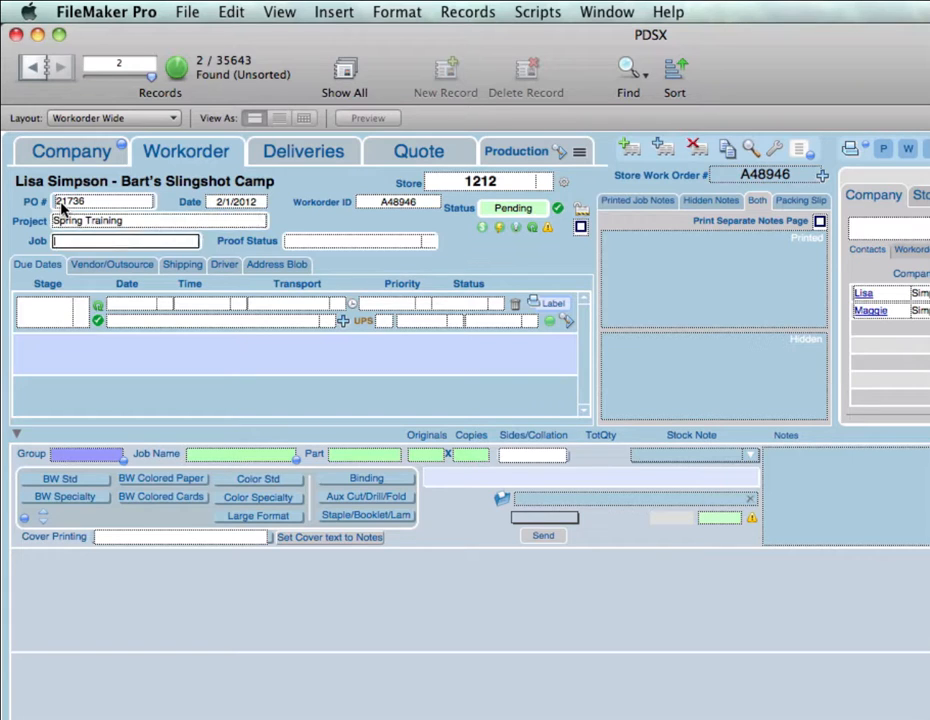
type("Marble Catalog")
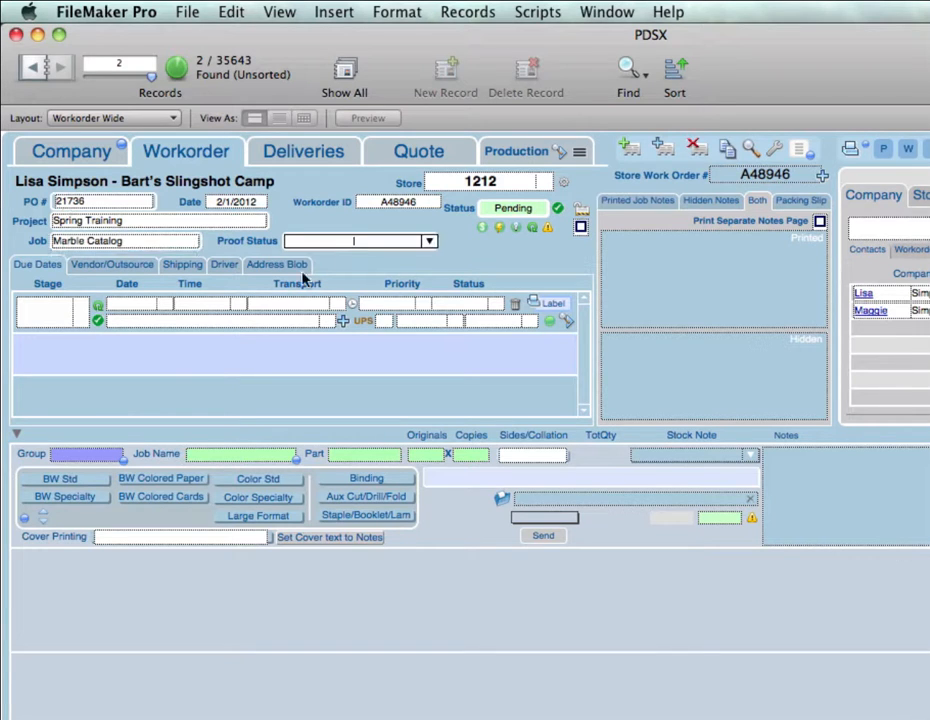
Step: Set the workorder's proof status to Proof Approval on File
key("Tab")
left_click(428, 242)
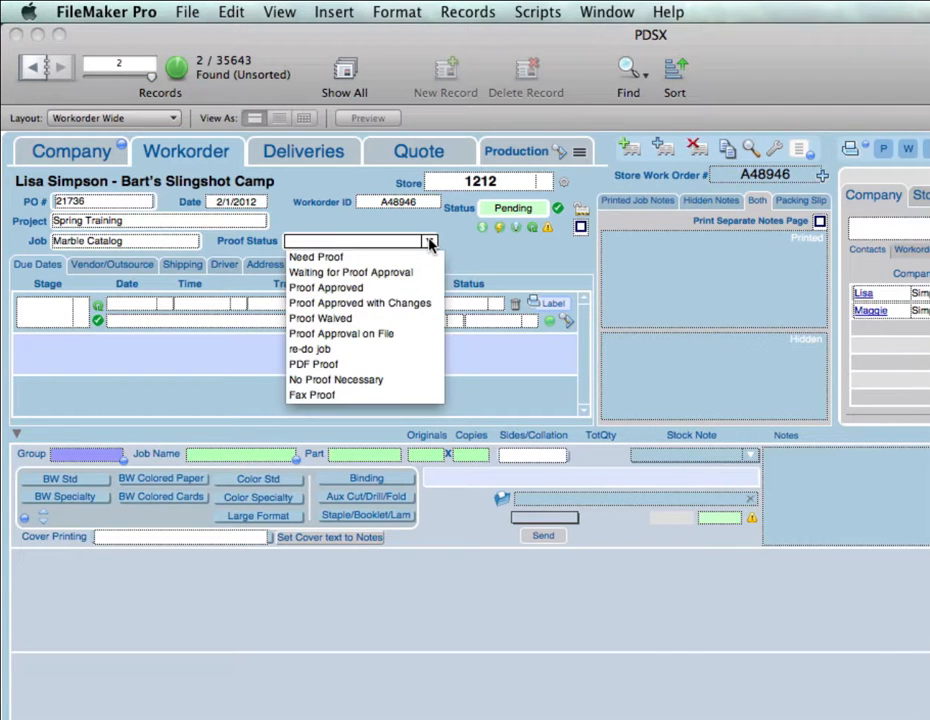
left_click(365, 335)
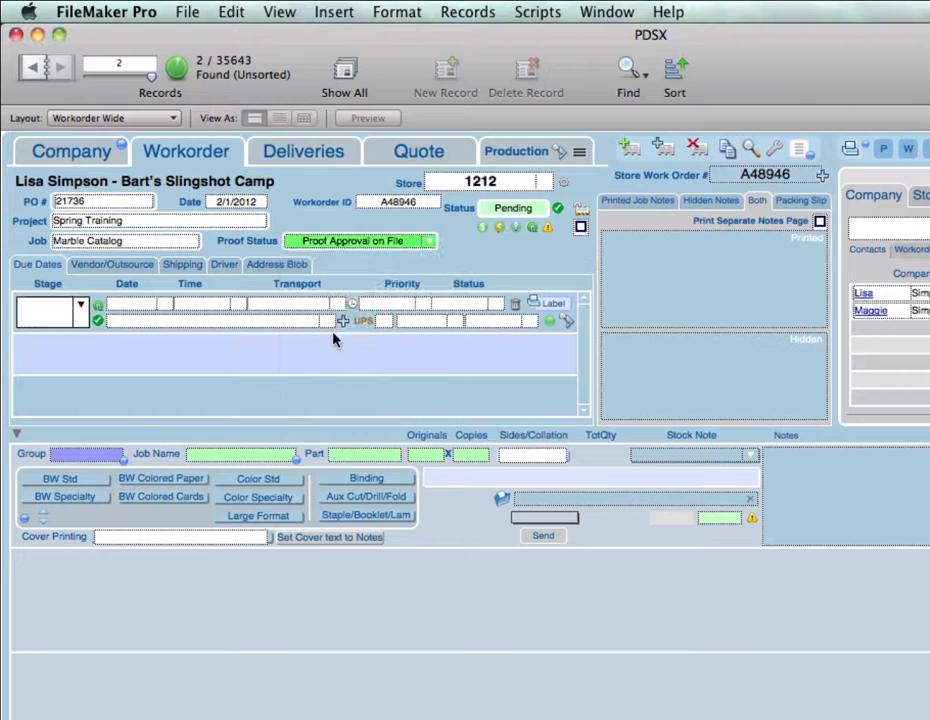
left_click(467, 262)
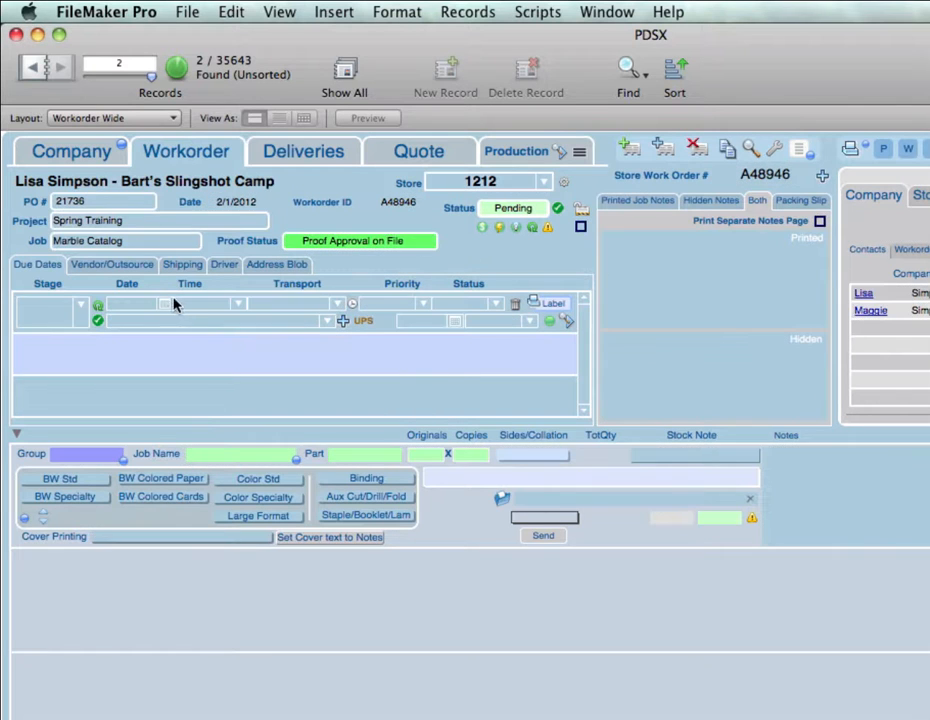
Step: Add a Due stage to the workorder's due dates with date 2/2/12 and time 4:00 PM
left_click(80, 312)
left_click(31, 382)
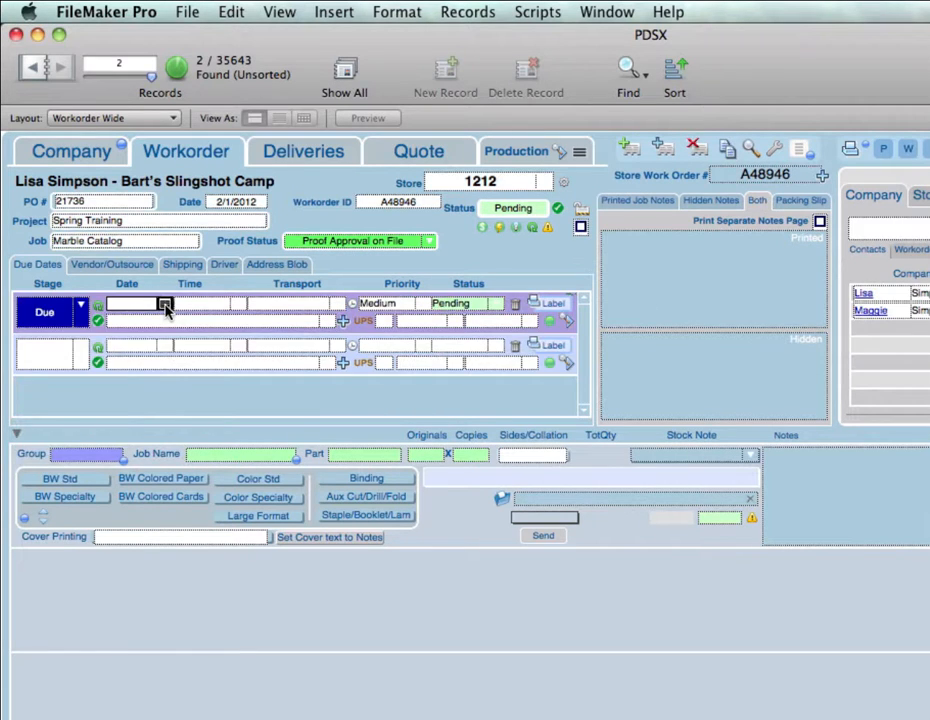
left_click(166, 306)
left_click(235, 367)
left_click(237, 306)
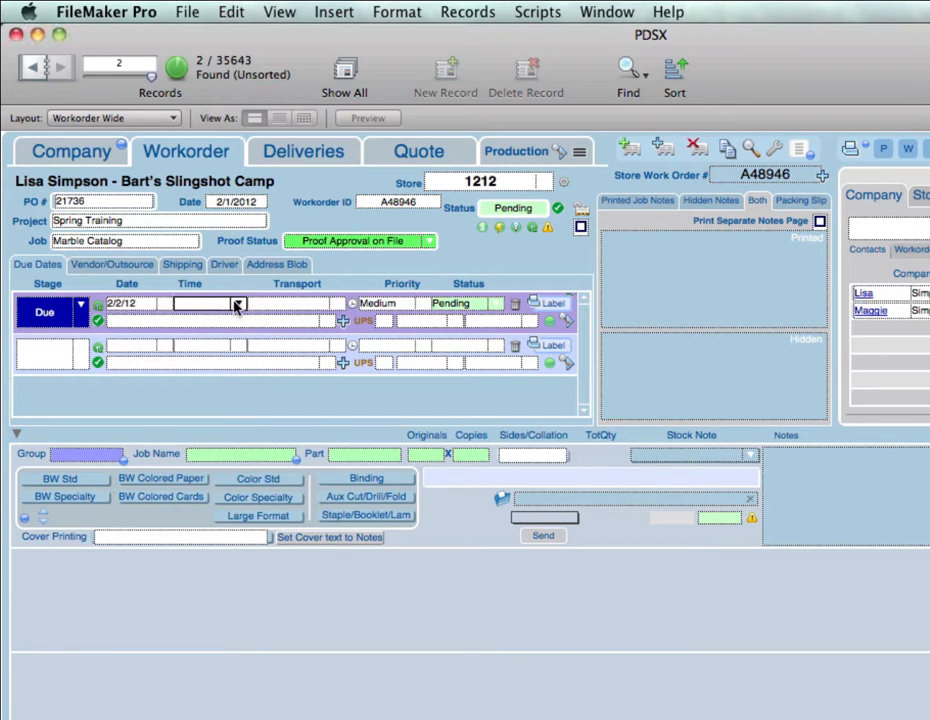
left_click(220, 438)
Step: Set the Due stage's transport to PDS Delivery and its destination to the Bart's Slingshot Camp warehouse coordinator
left_click(335, 306)
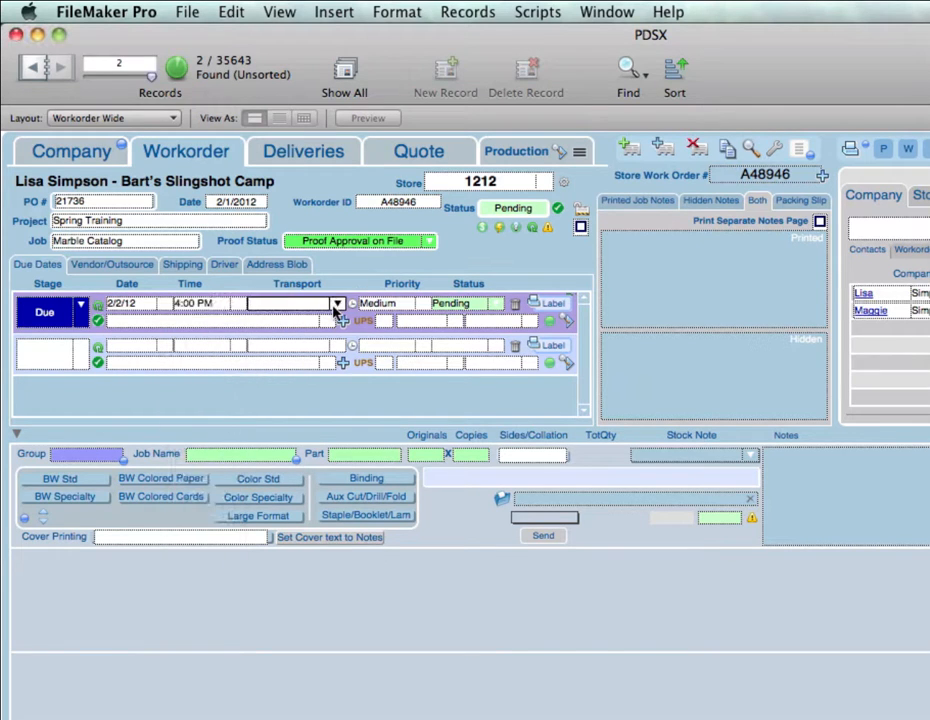
left_click(335, 306)
left_click(316, 318)
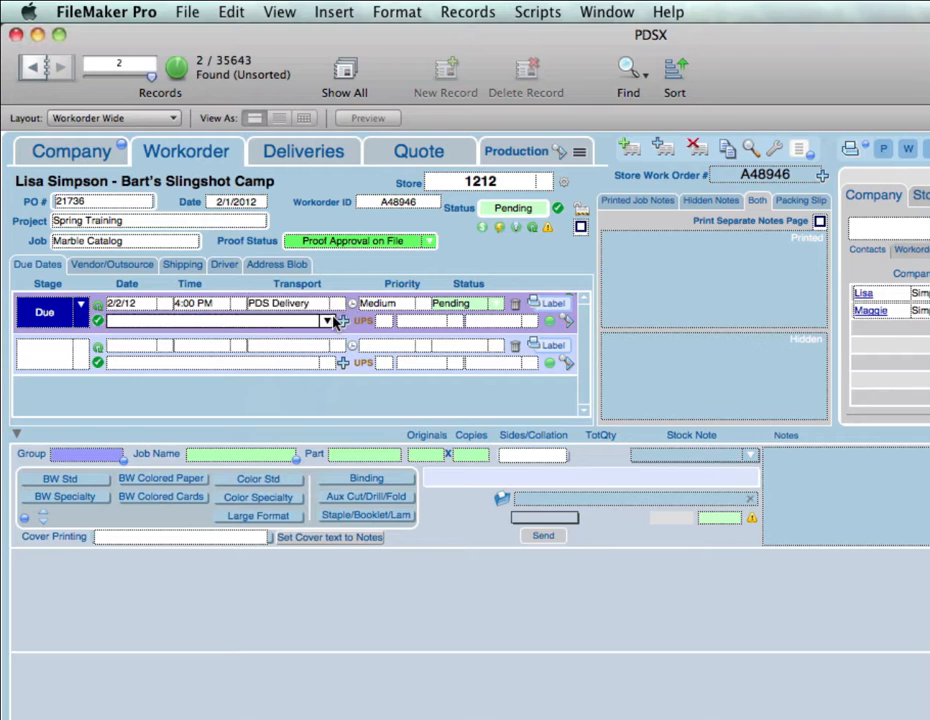
left_click(324, 322)
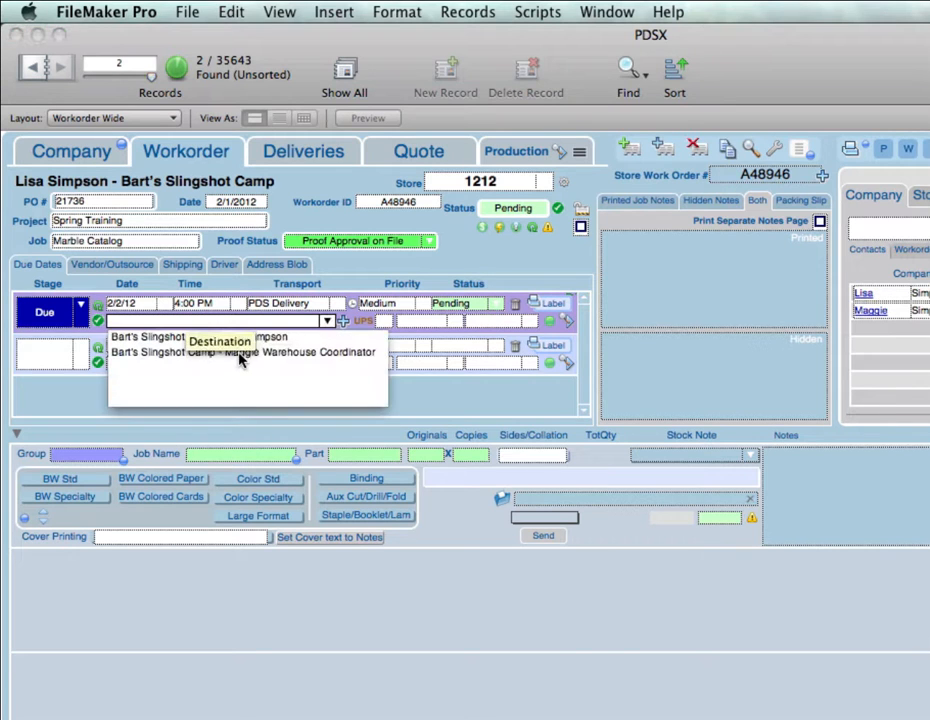
left_click(240, 356)
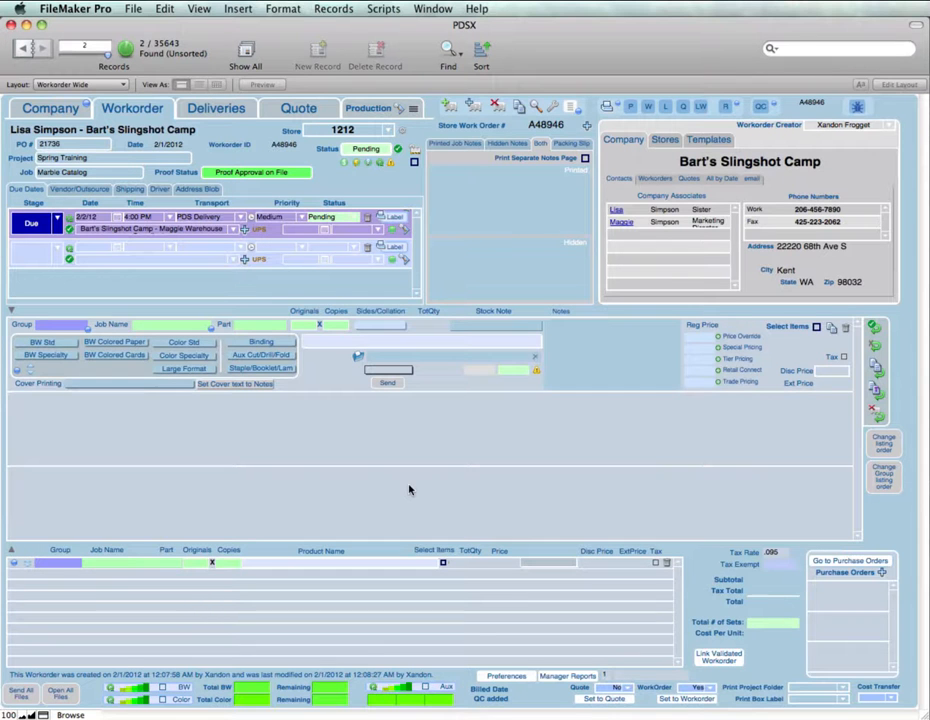
Step: Set the Marble Catalog template's quantity multiplier to 125 and return to the workorder
left_click(708, 140)
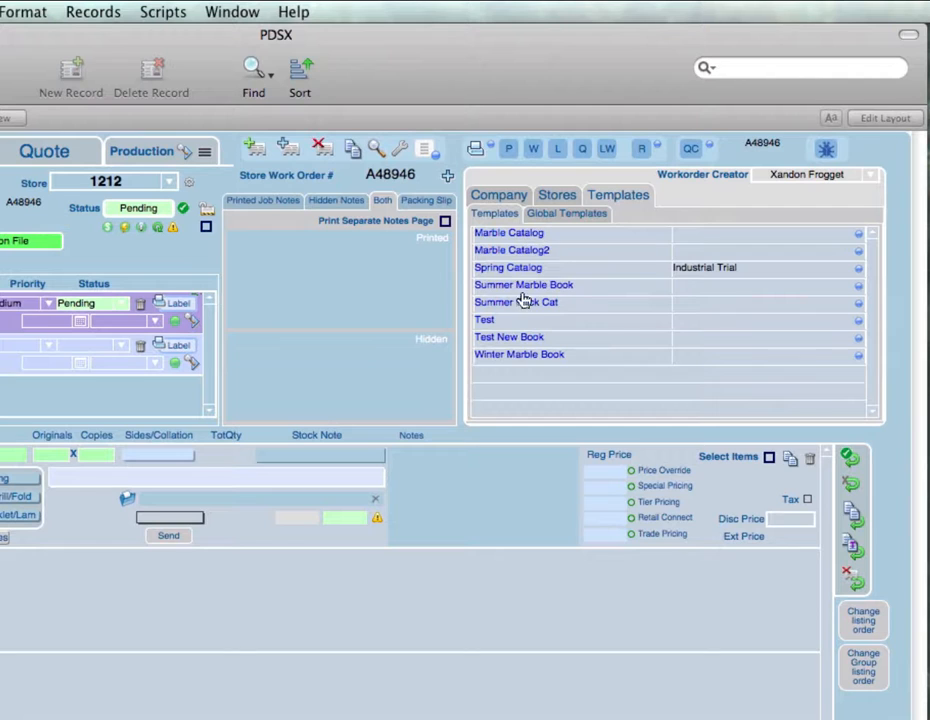
left_click(520, 235)
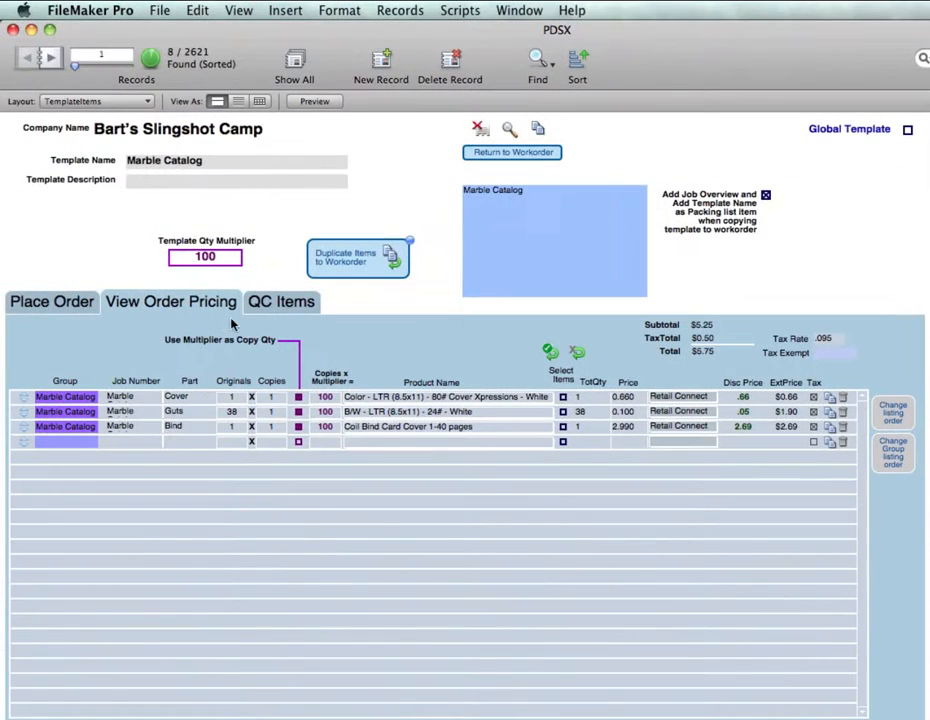
left_click(222, 257)
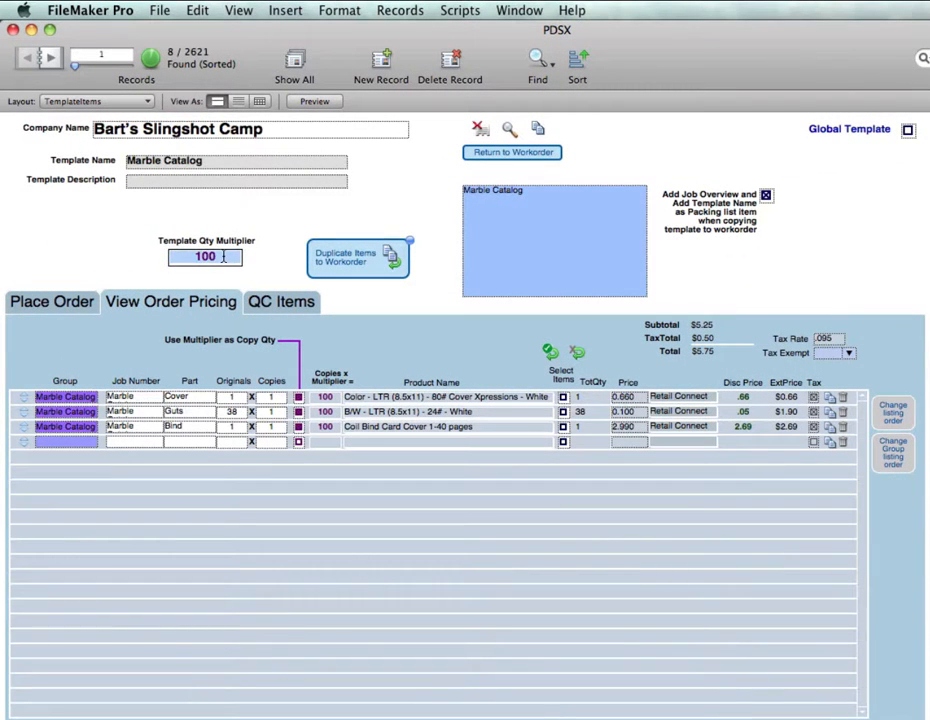
type("125")
left_click(367, 268)
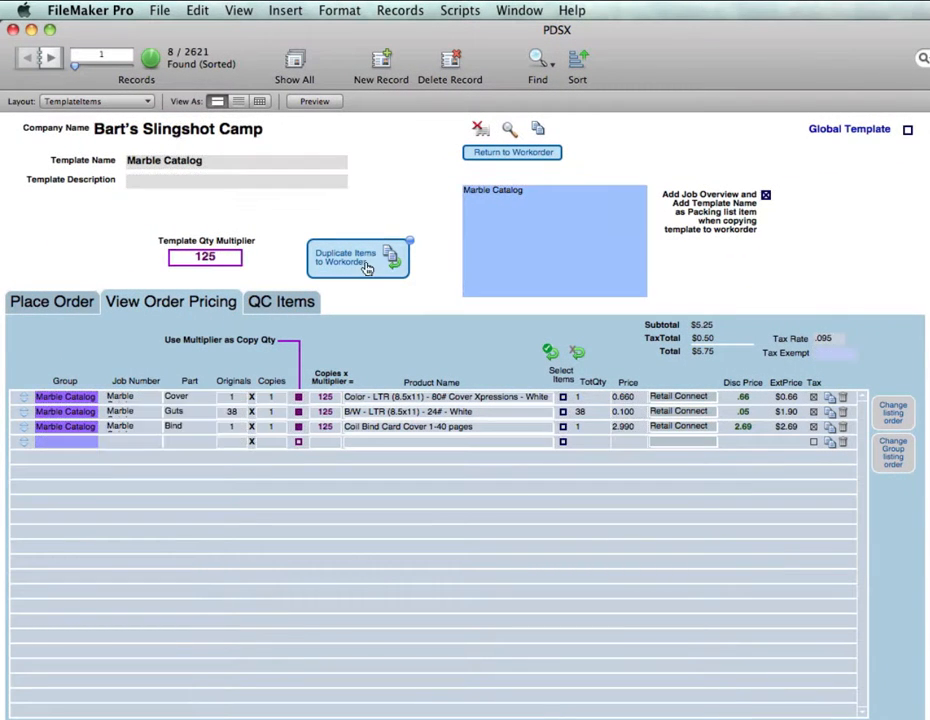
left_click(510, 151)
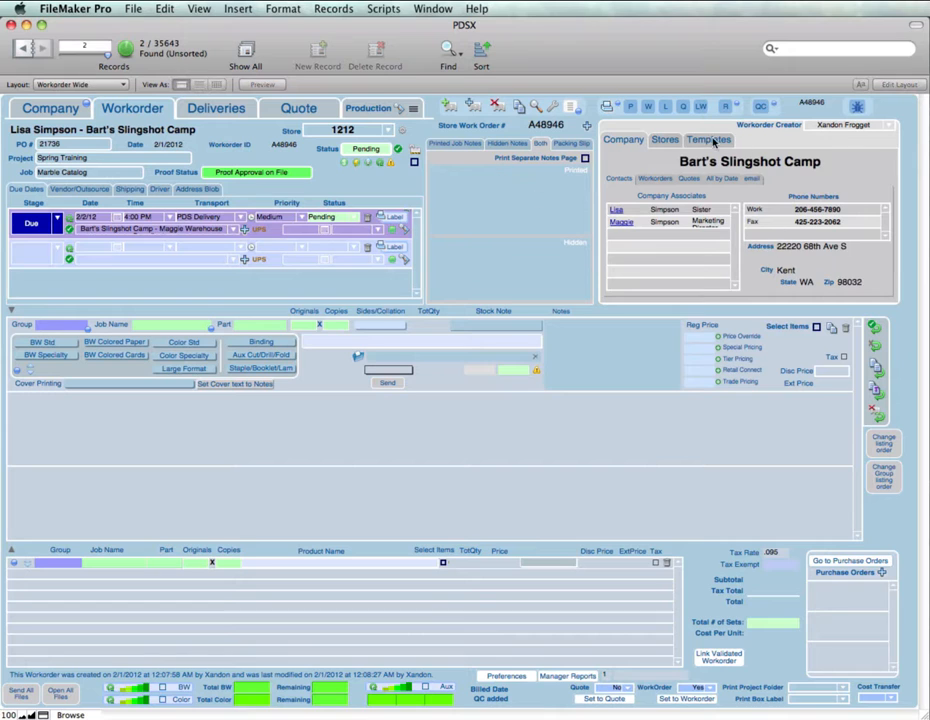
Step: Duplicate the Marble Catalog template into the current workorder with a quantity of 200 and show the workorder's packing slip items
left_click(710, 141)
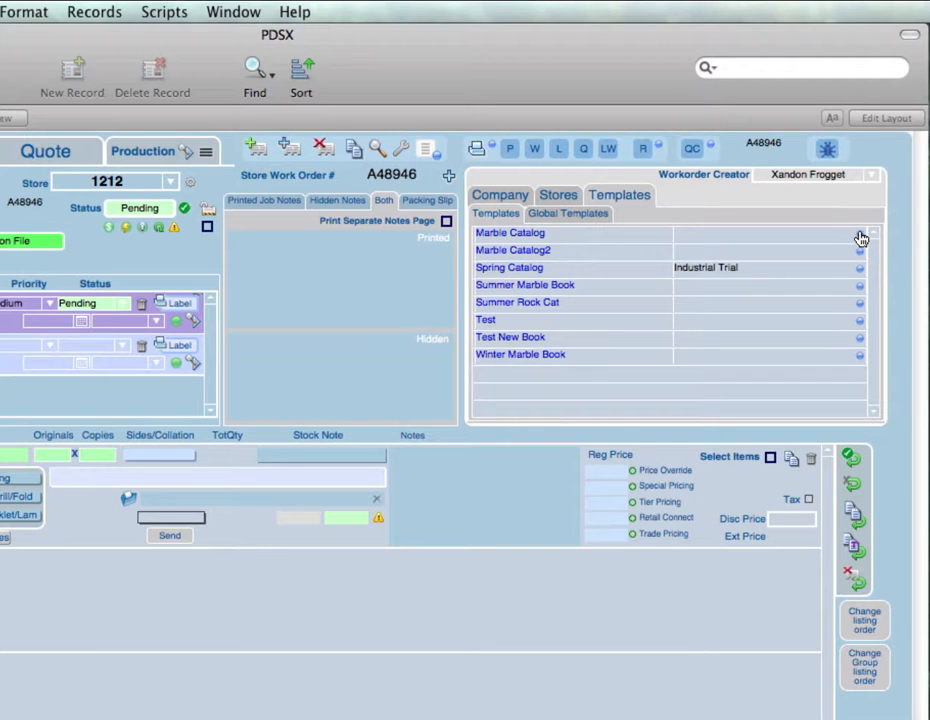
left_click(860, 235)
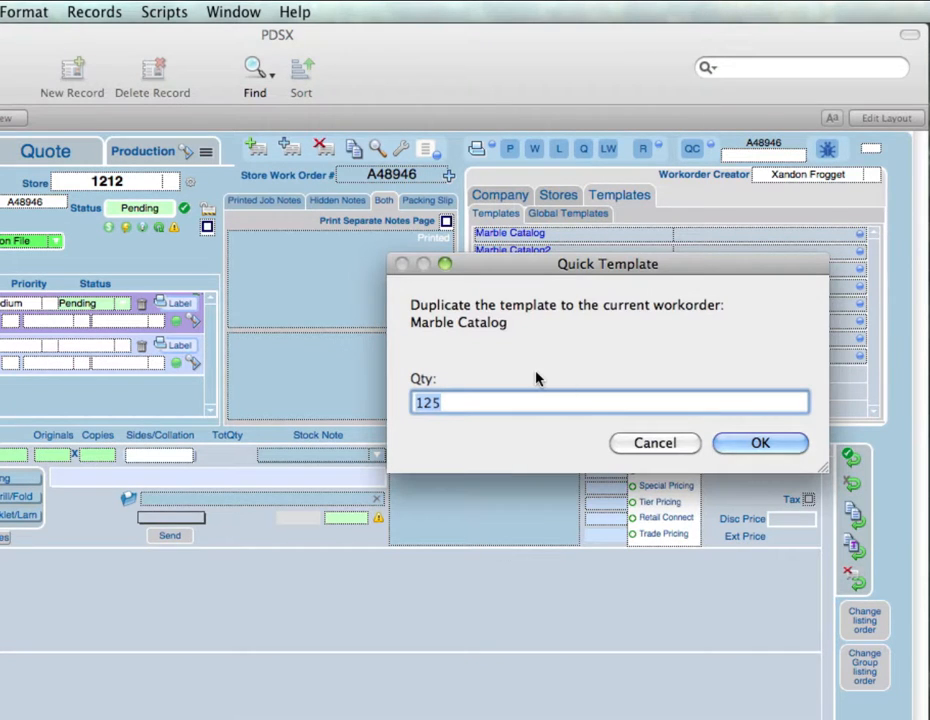
type("200")
left_click(735, 442)
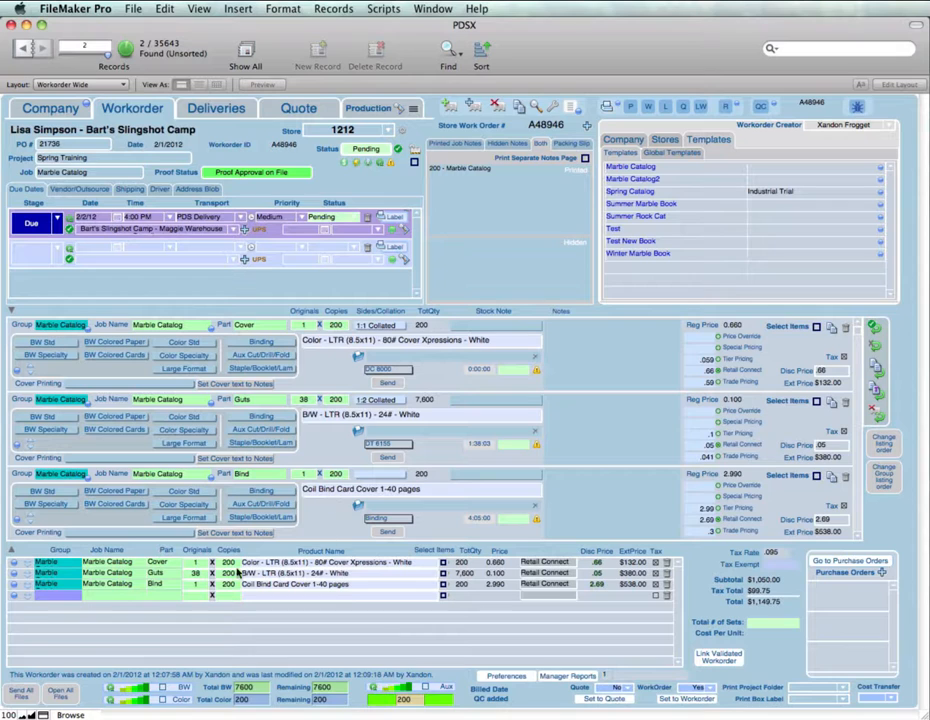
left_click(573, 144)
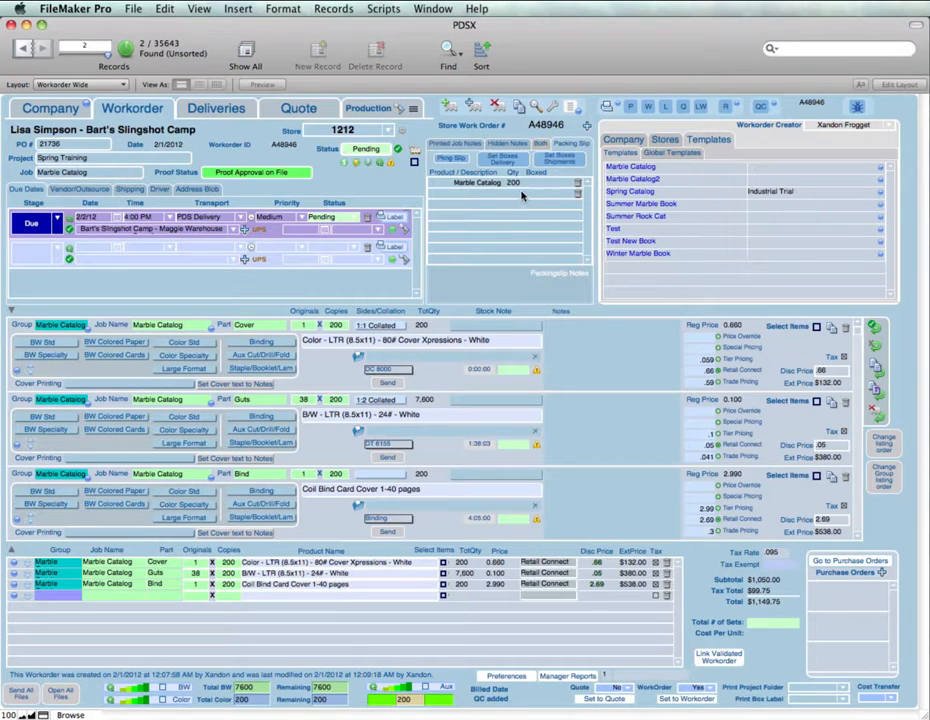